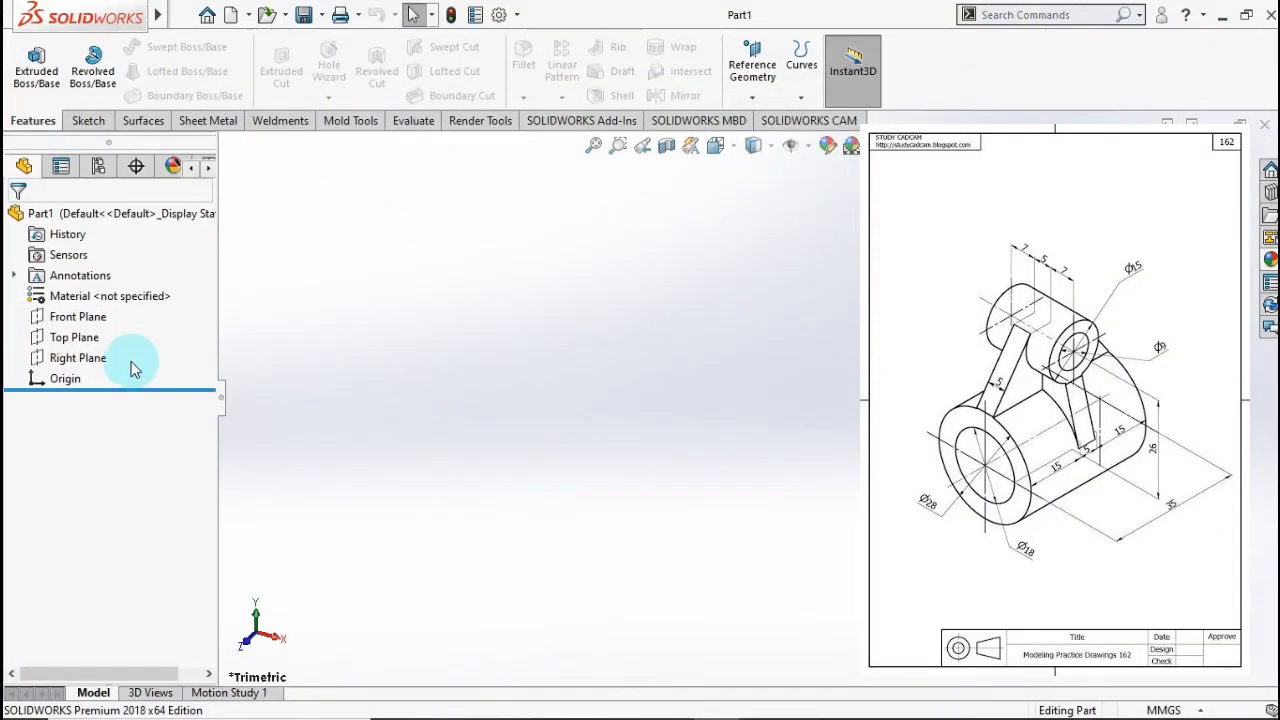
Step: Sketch two concentric circles on the Front Plane, centred on the origin, with radii of about 36 mm and 18 mm
click(100, 360)
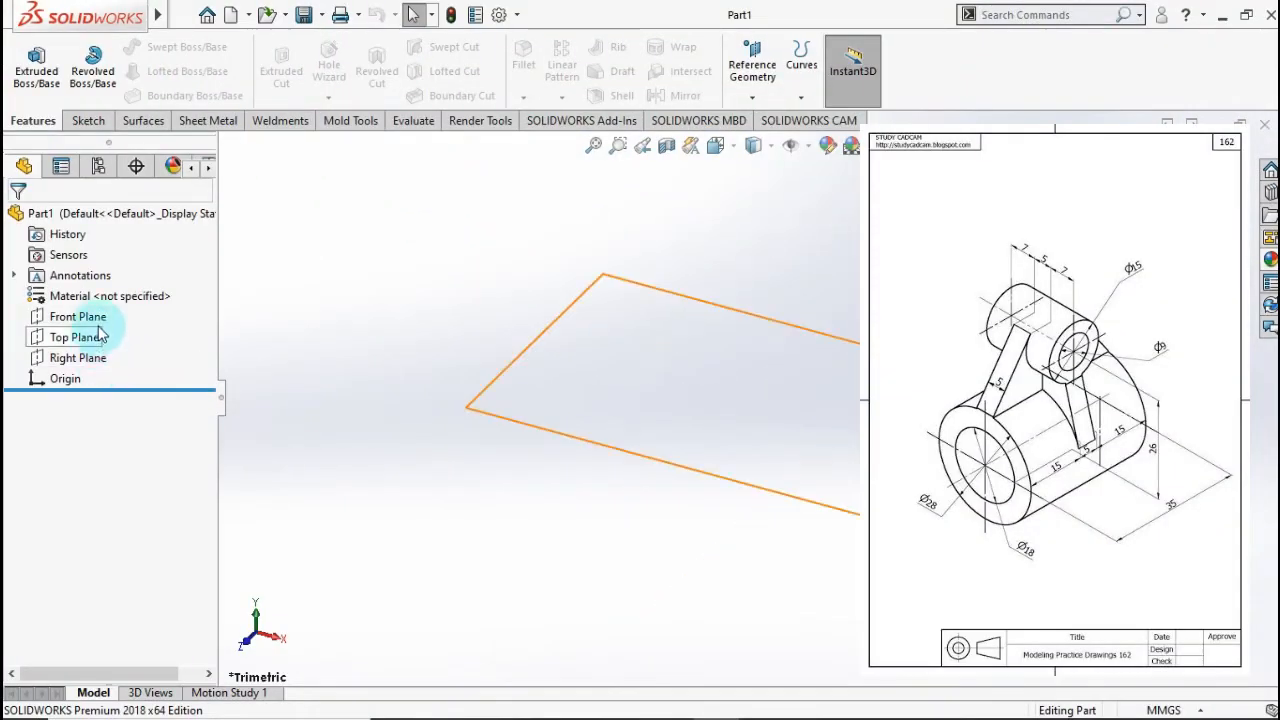
click(78, 316)
click(115, 295)
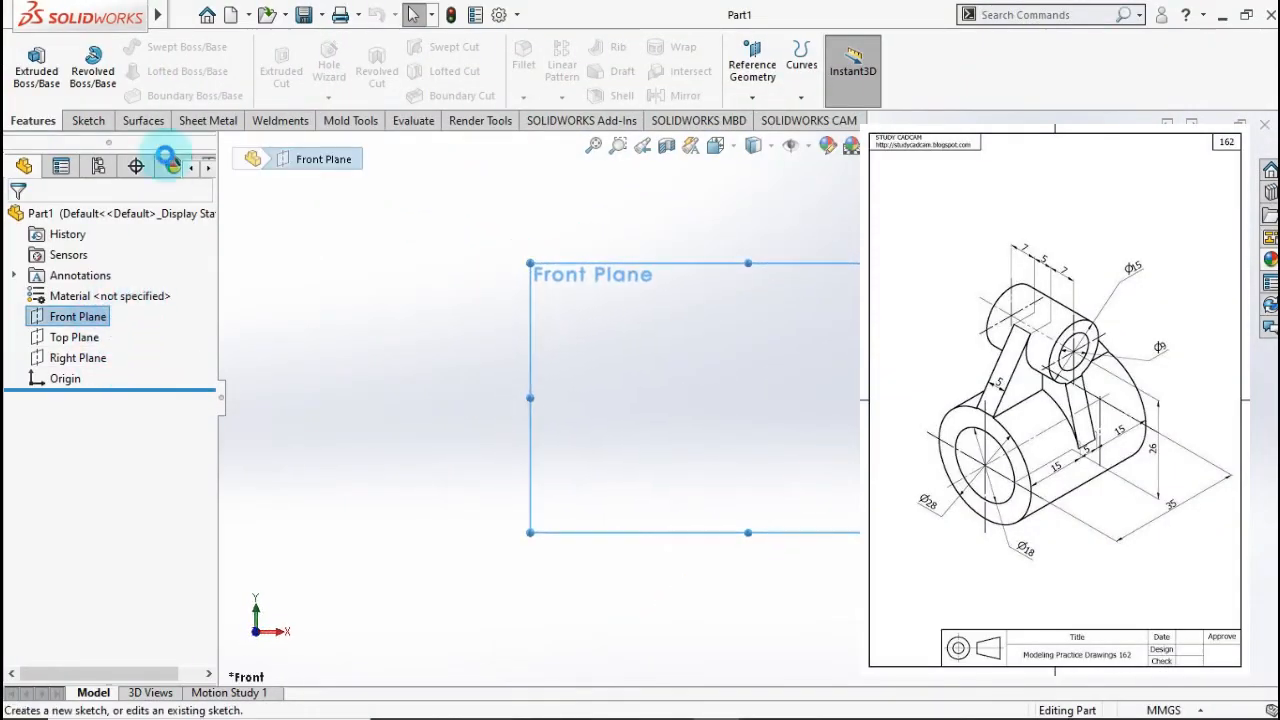
click(163, 155)
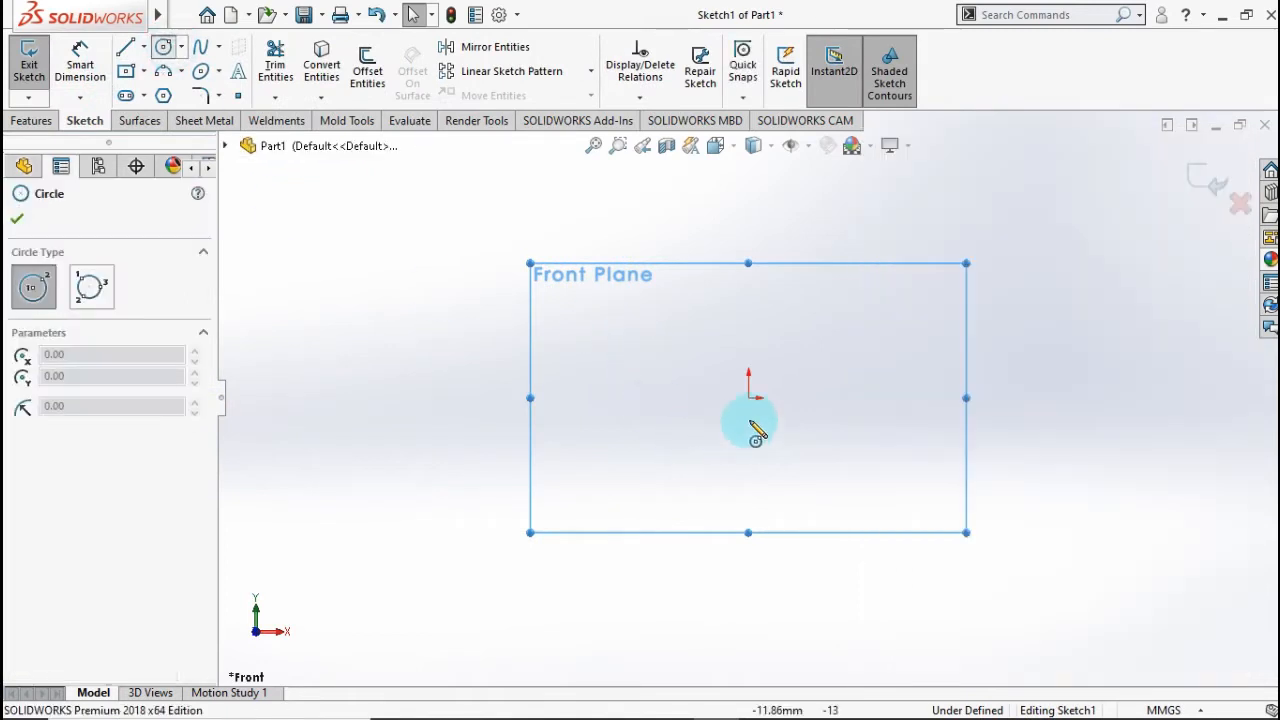
click(748, 396)
click(824, 354)
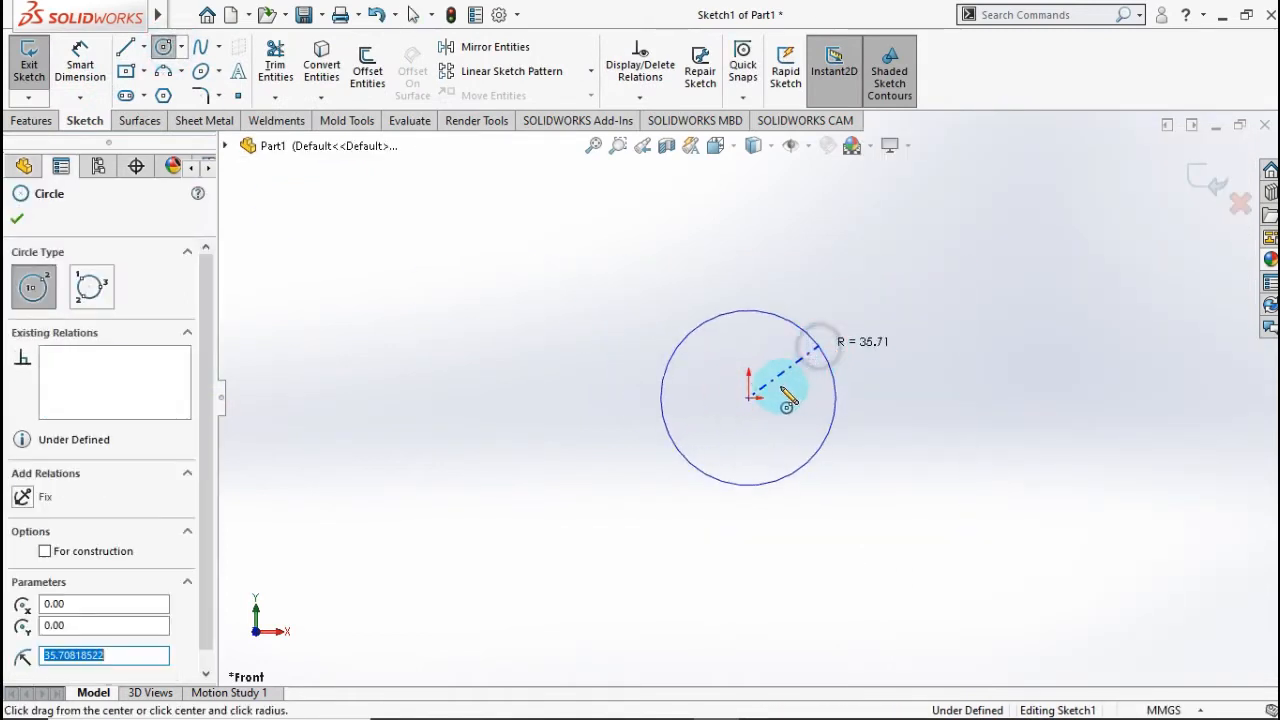
click(749, 398)
click(780, 367)
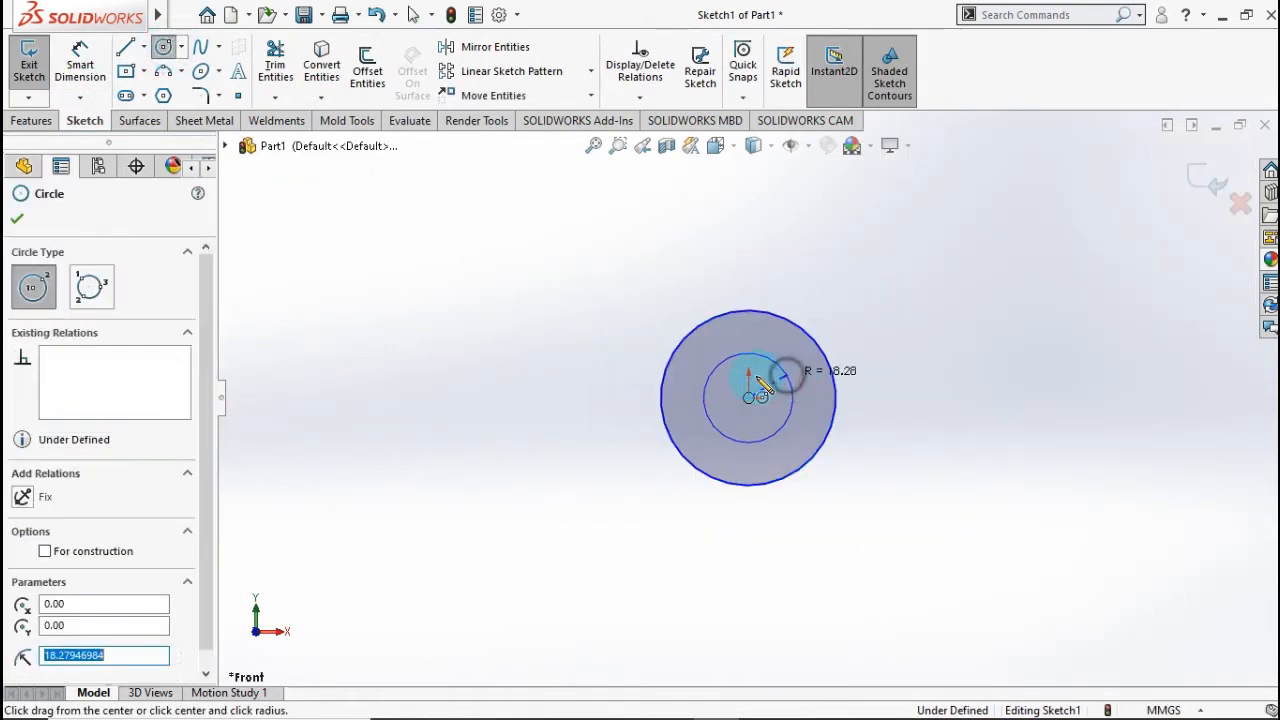
Step: Dimension the outer circle to 28 mm diameter and the inner circle to 18 mm diameter
click(100, 85)
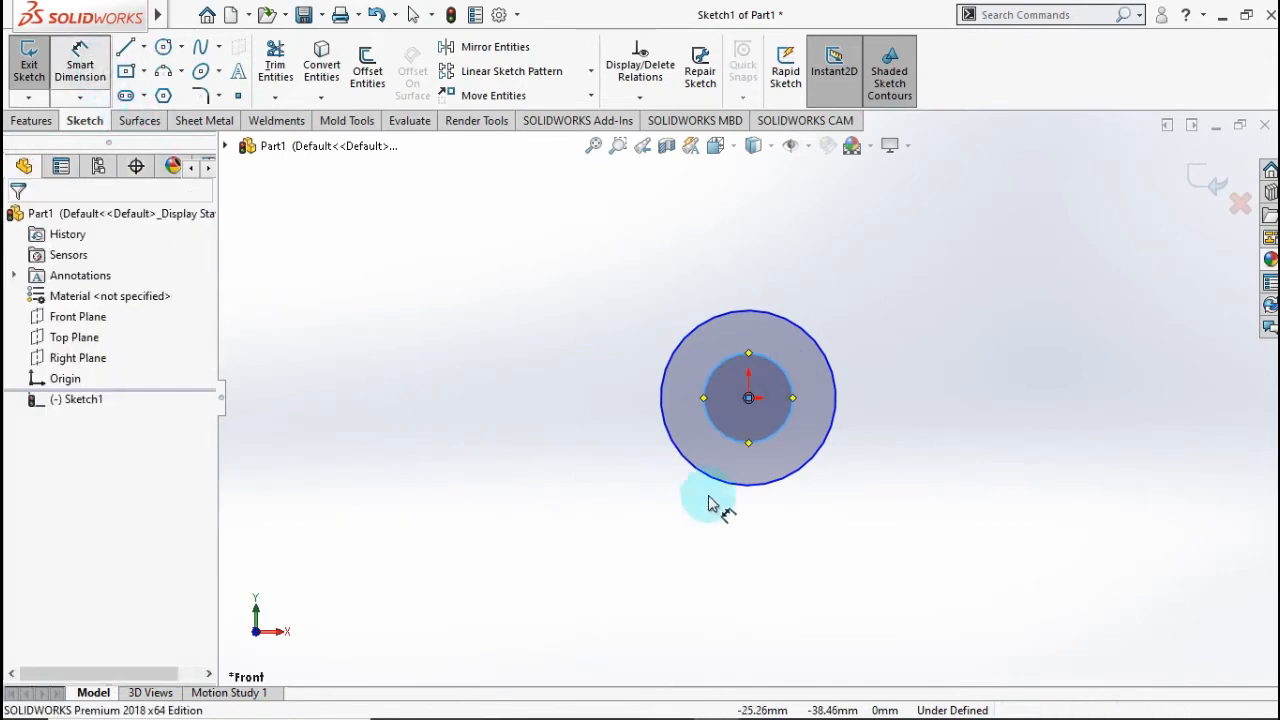
click(742, 503)
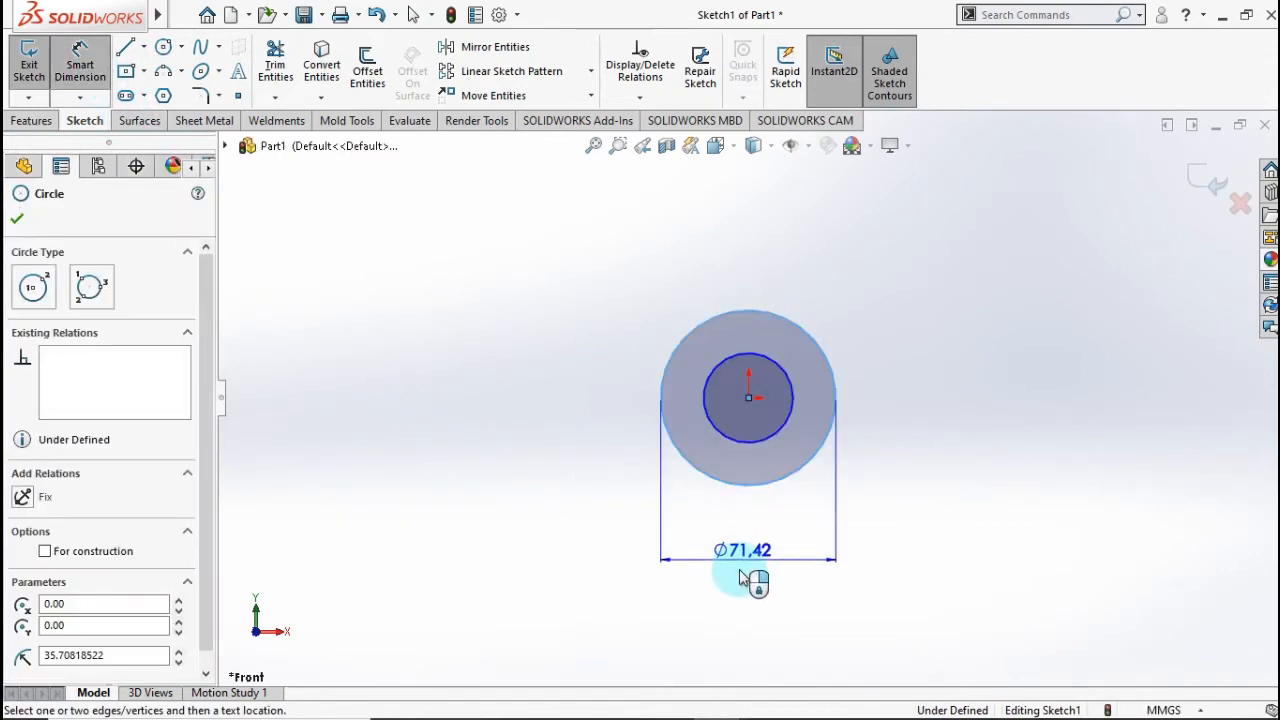
click(716, 535)
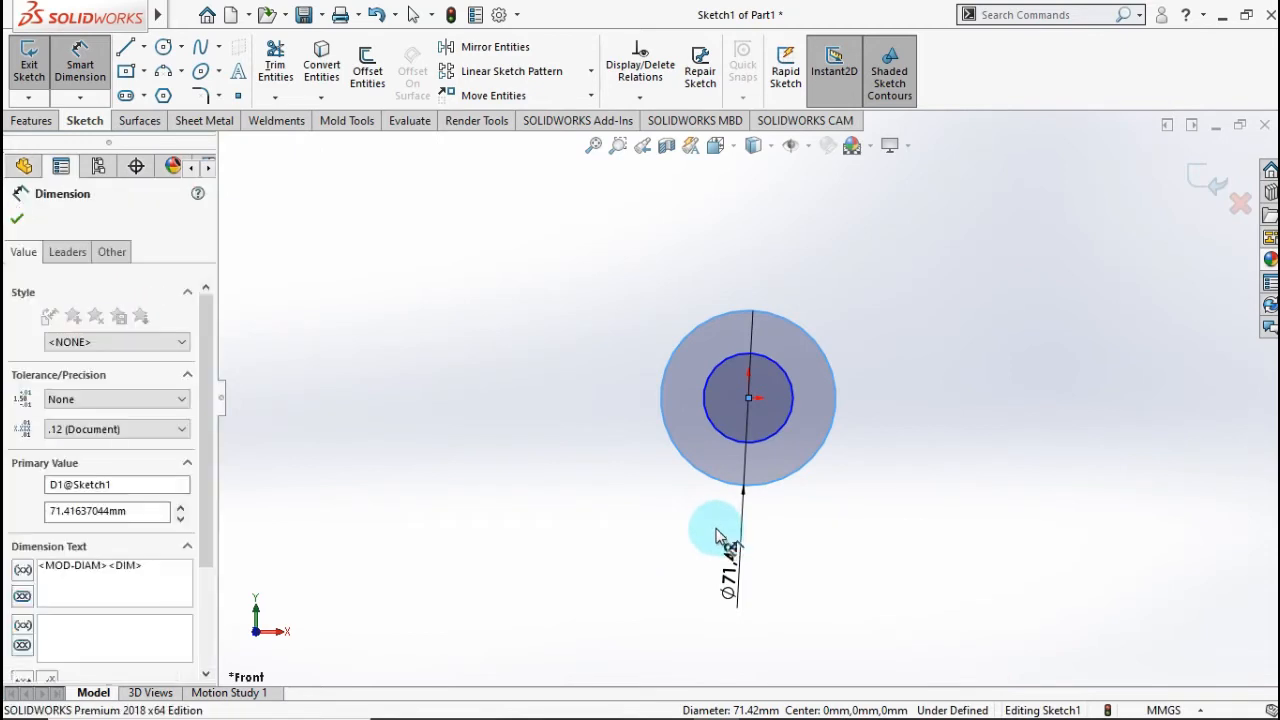
text(28)
click(659, 572)
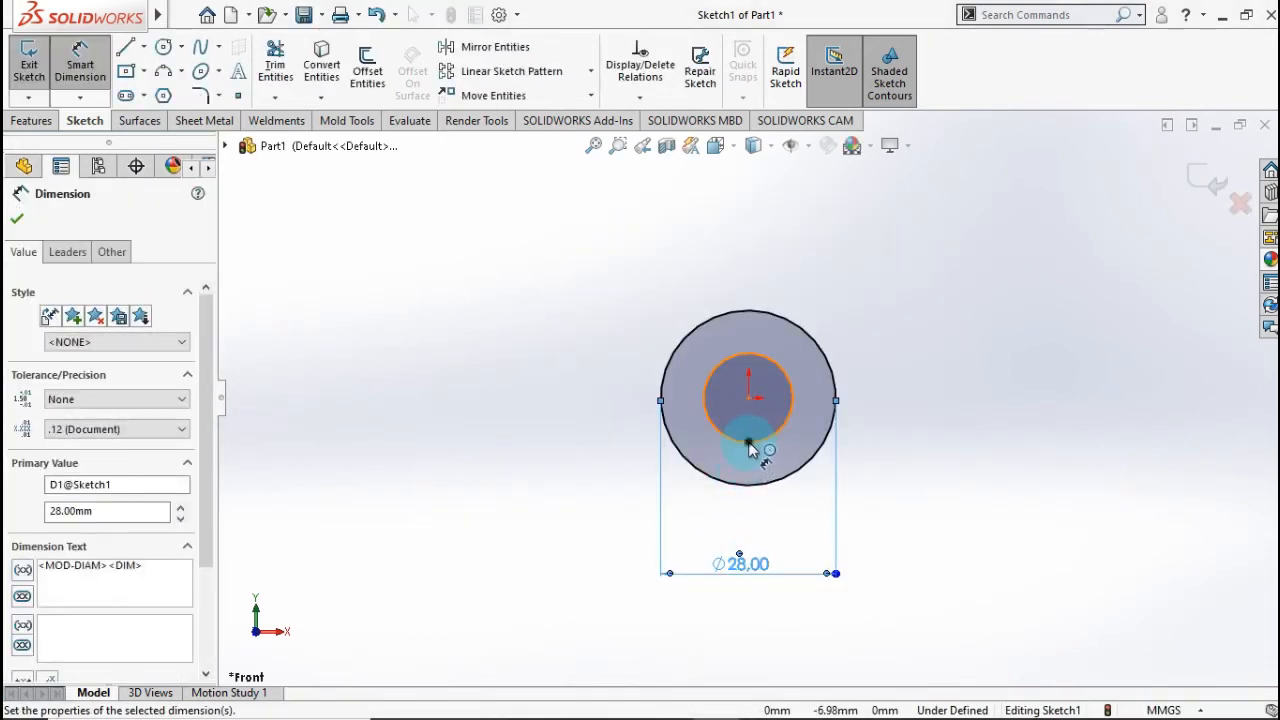
click(752, 507)
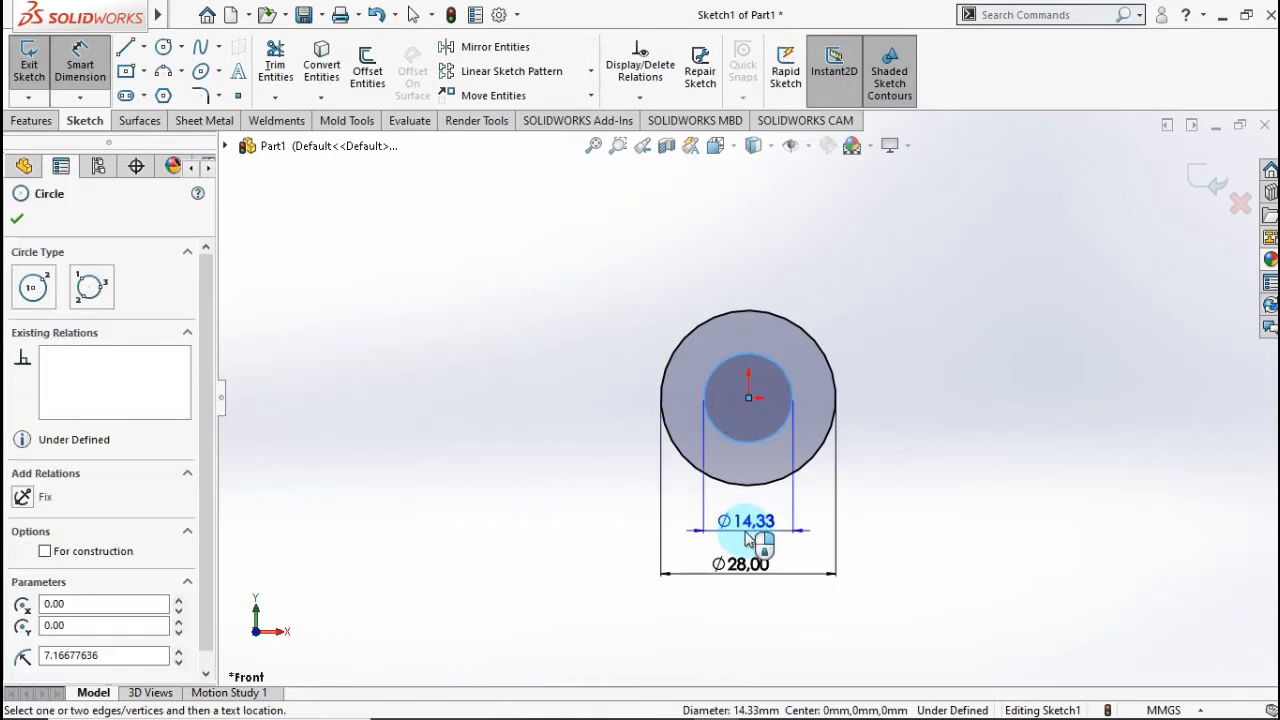
click(745, 540)
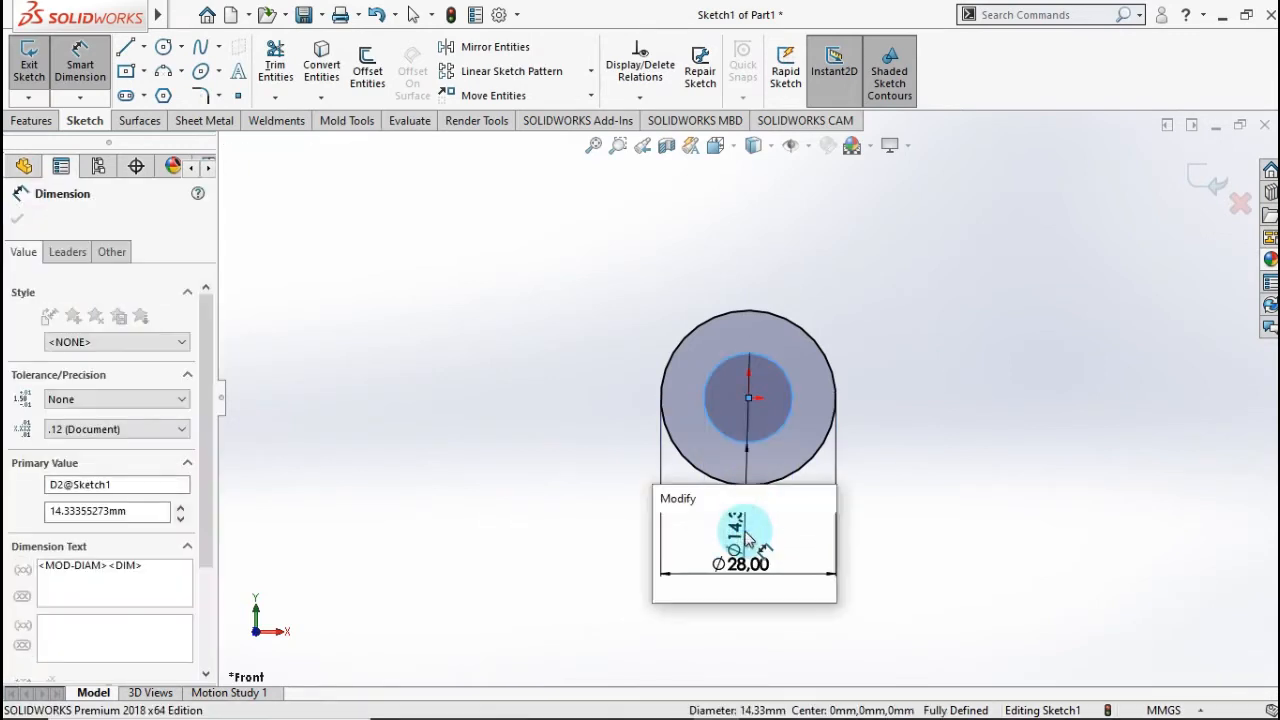
text(18)
click(664, 528)
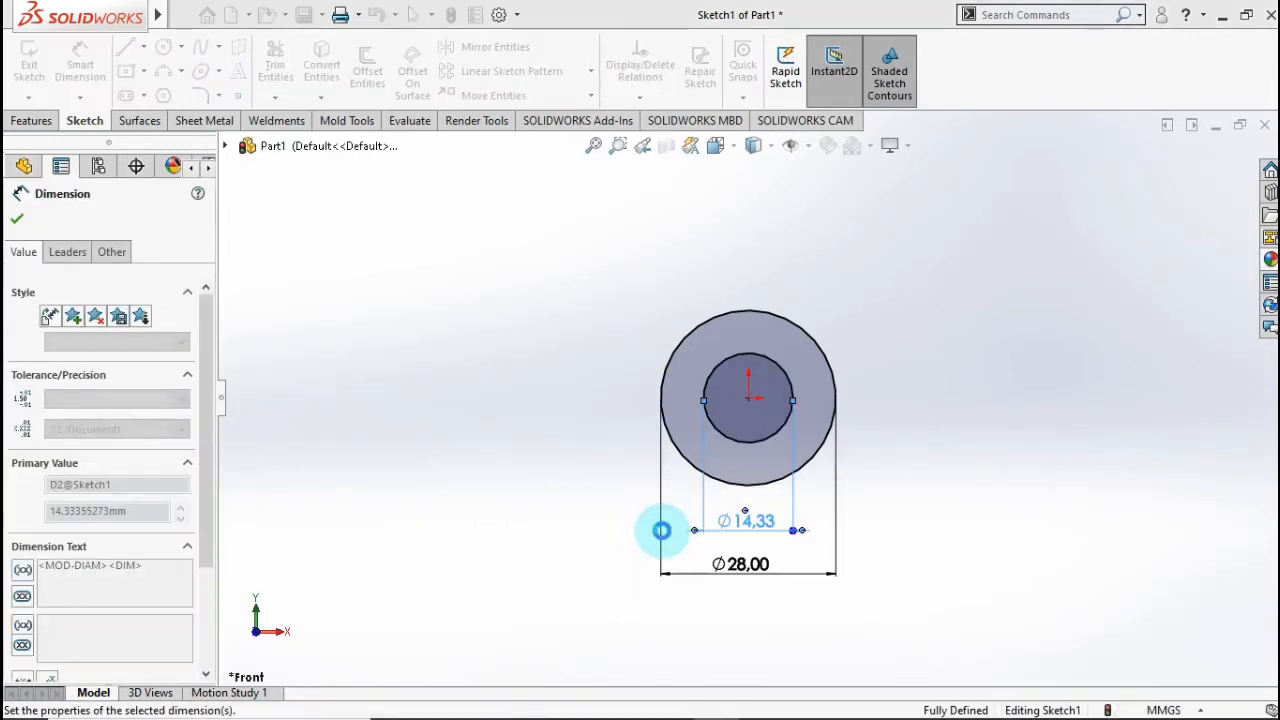
Step: Extrude the ring profile 35 mm with the Mid Plane end condition and show the tube in isometric view
click(32, 121)
click(40, 68)
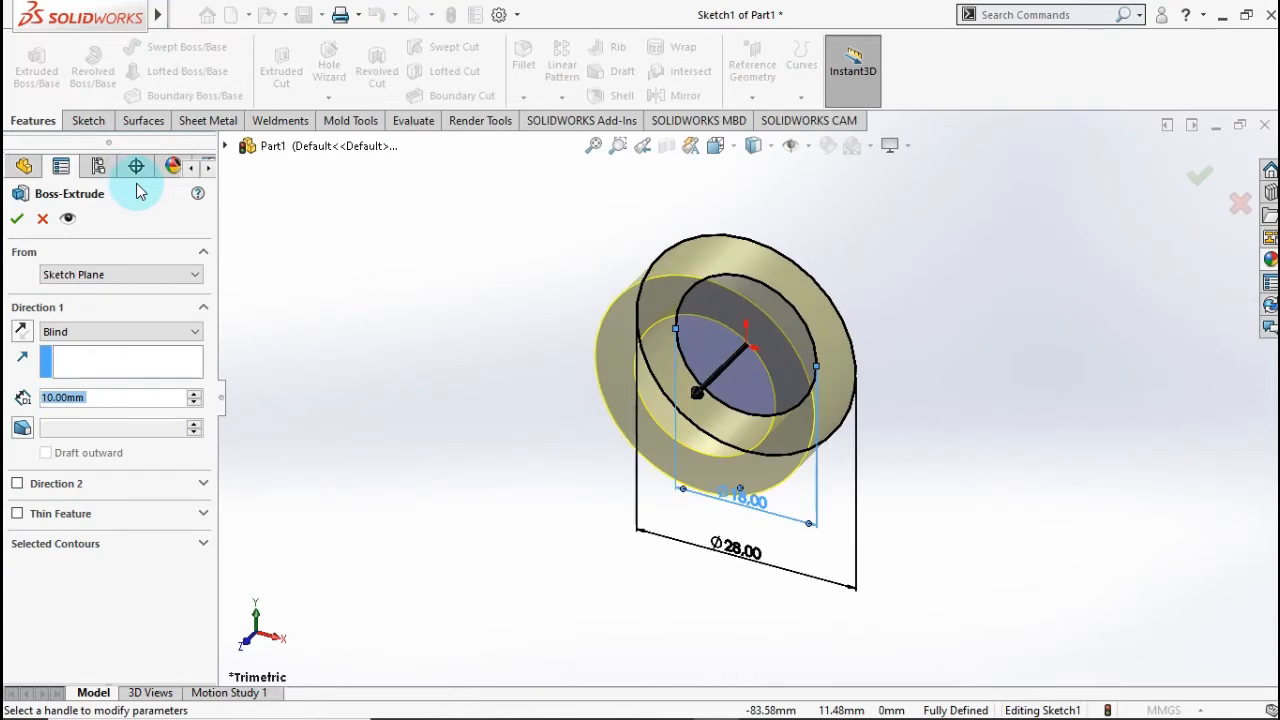
text(35)
key(Return)
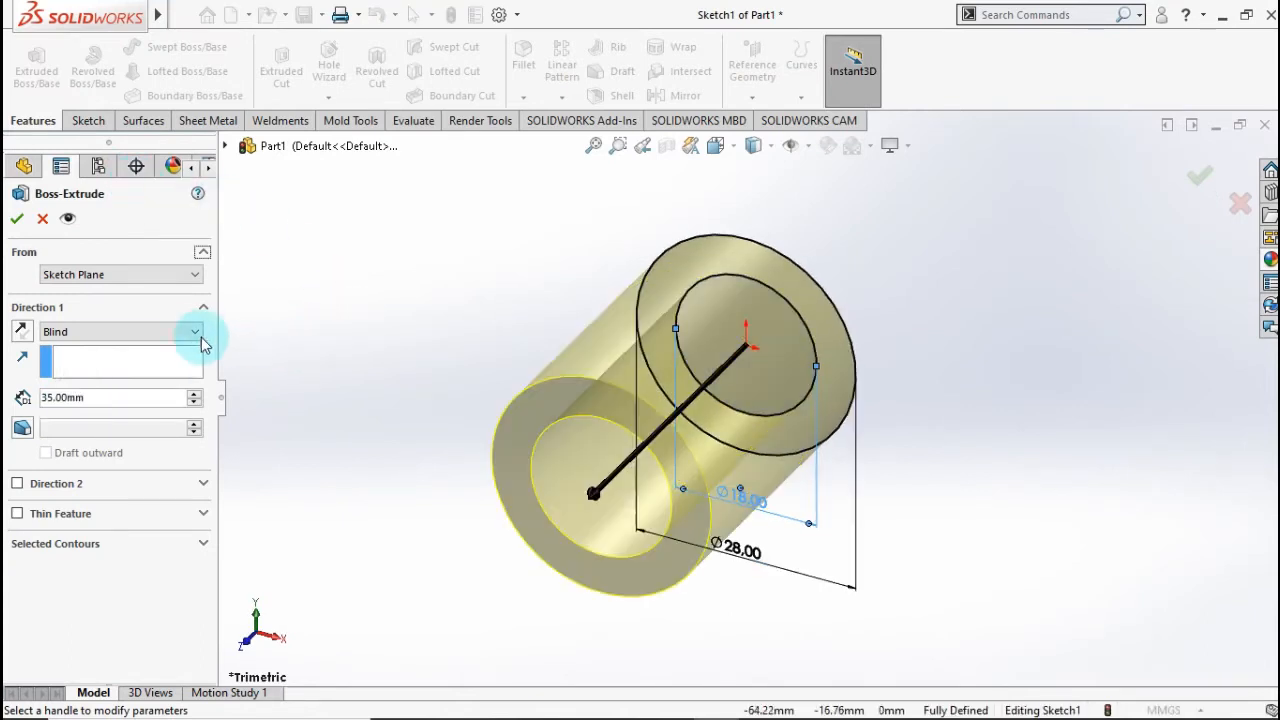
click(185, 338)
click(160, 412)
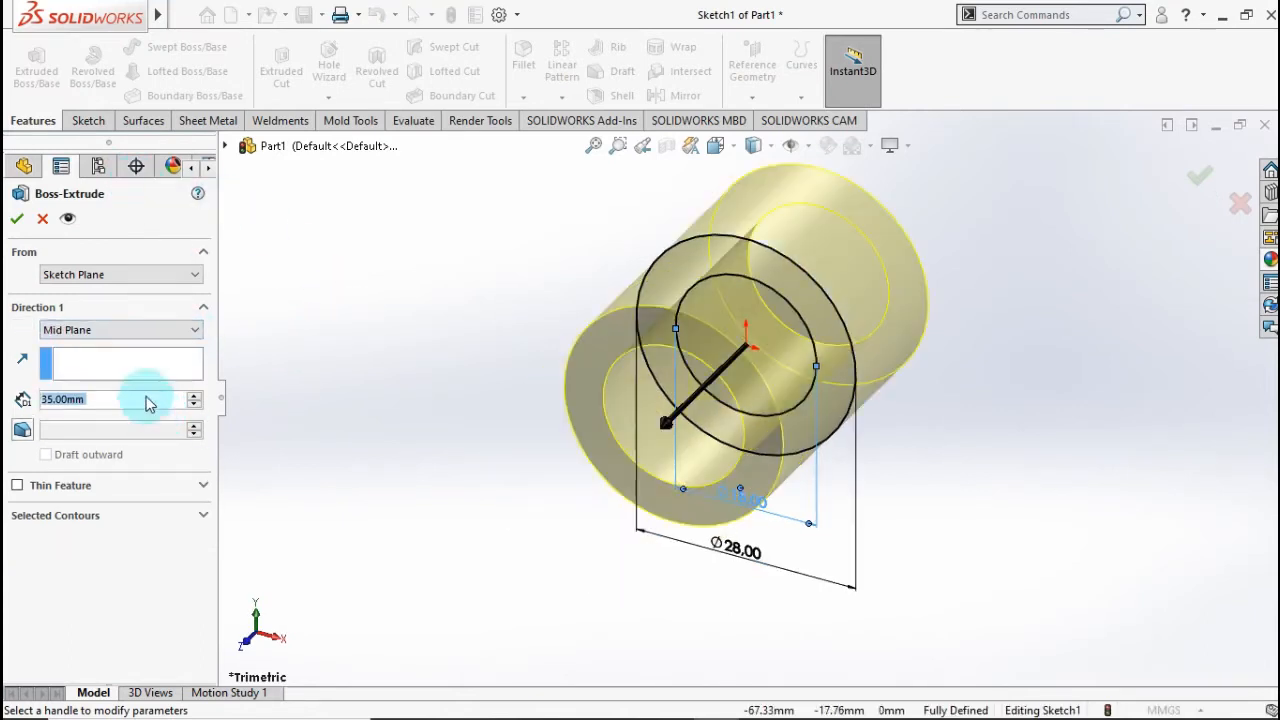
click(17, 220)
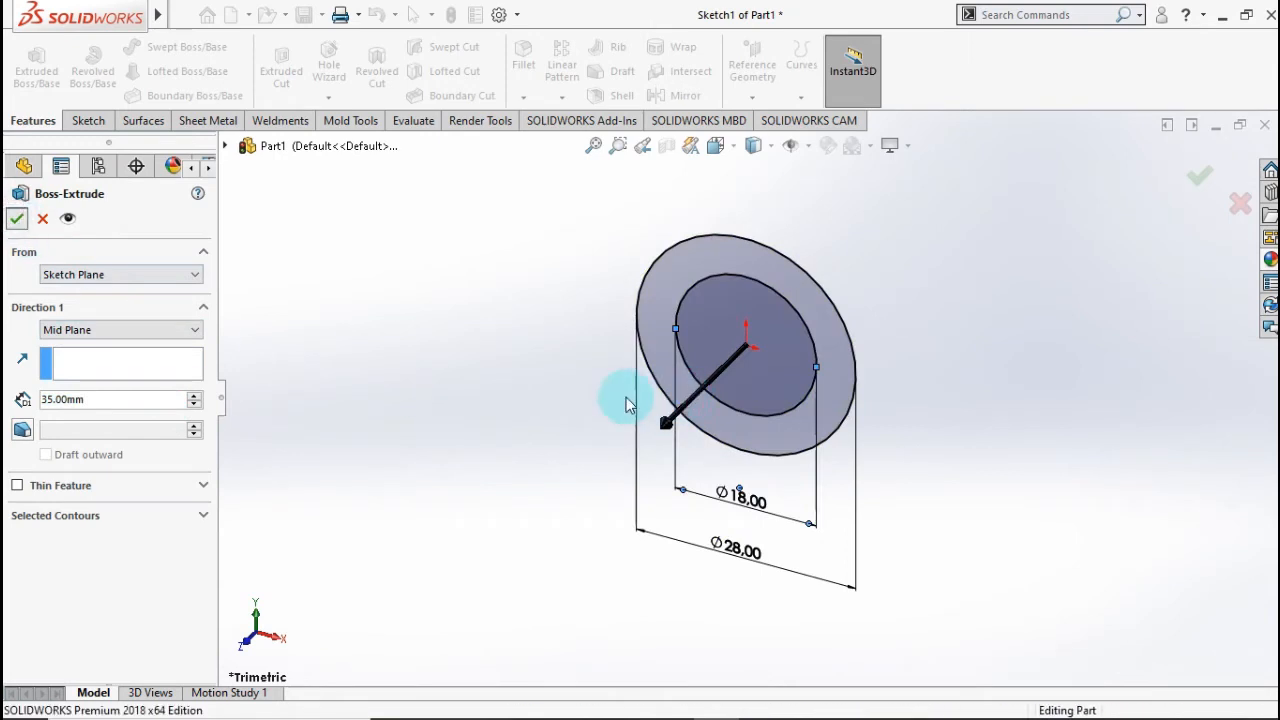
click(547, 388)
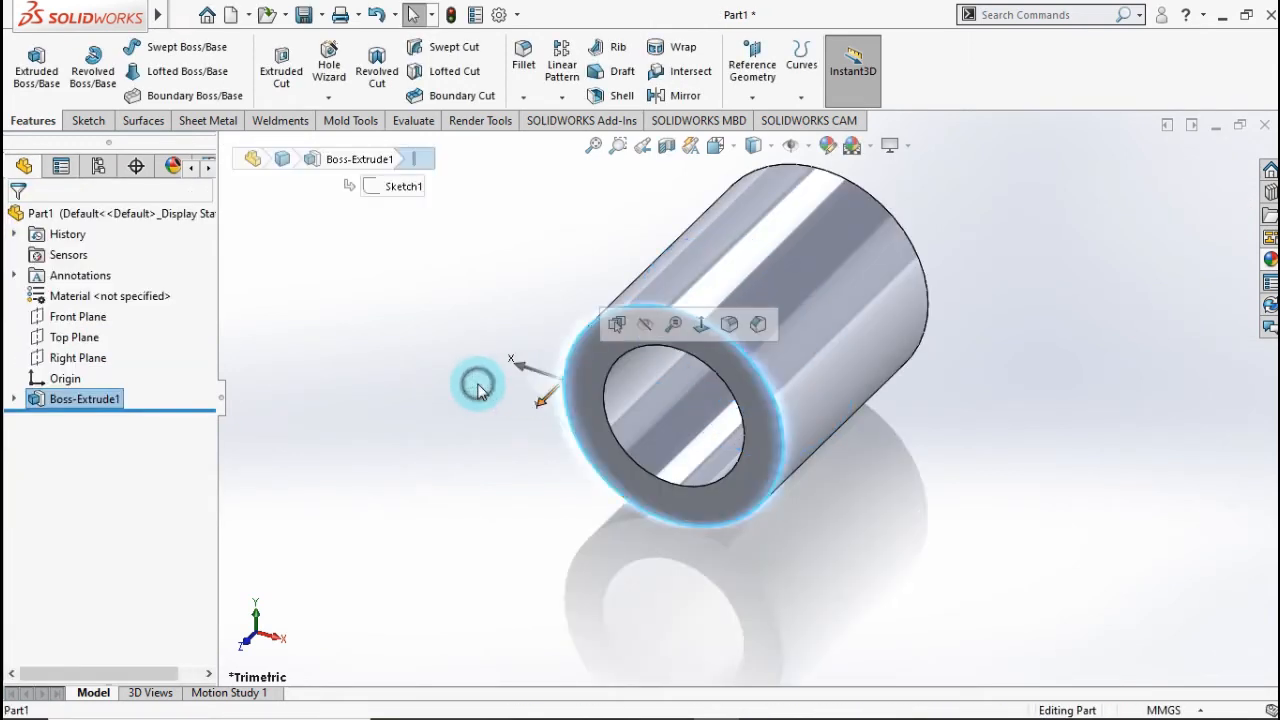
click(438, 412)
key(ctrl+7)
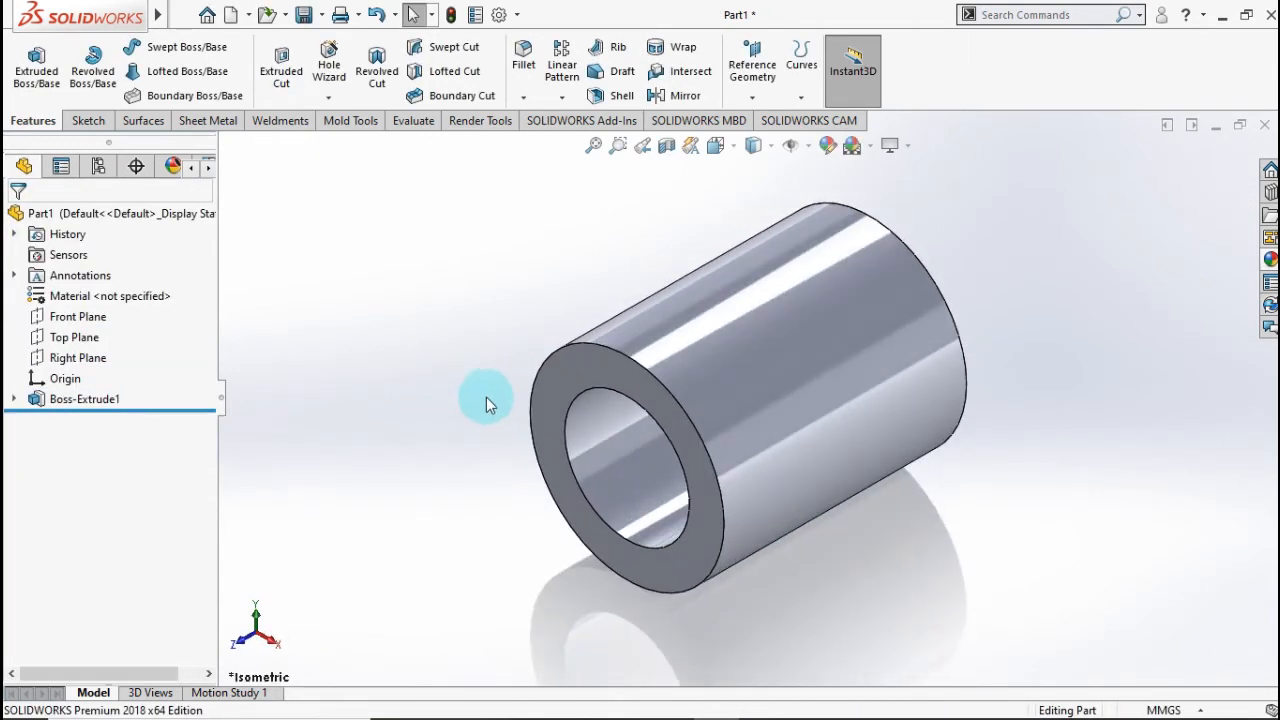
Step: Sketch two concentric circles on the Right Plane, about 26 mm directly above the origin, with radii of about 6.3 mm and 3.5 mm
click(88, 360)
click(103, 326)
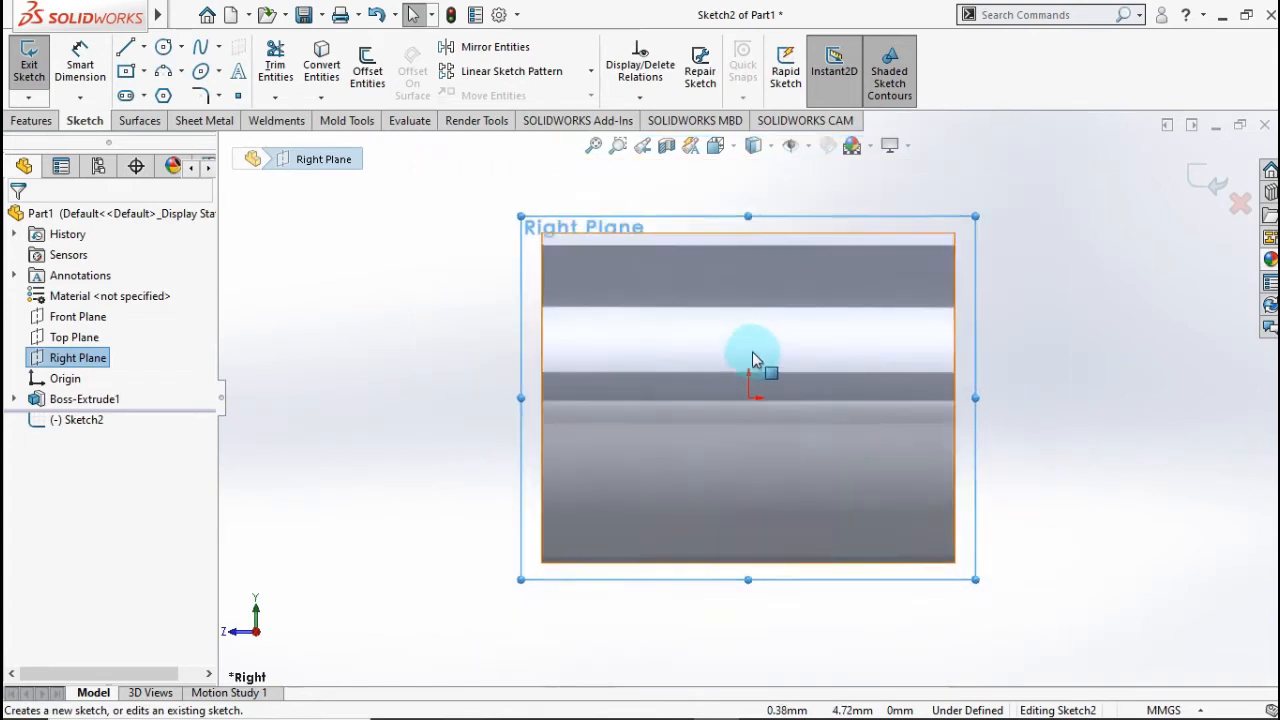
ctrl+middle_drag(729, 352, 688, 422)
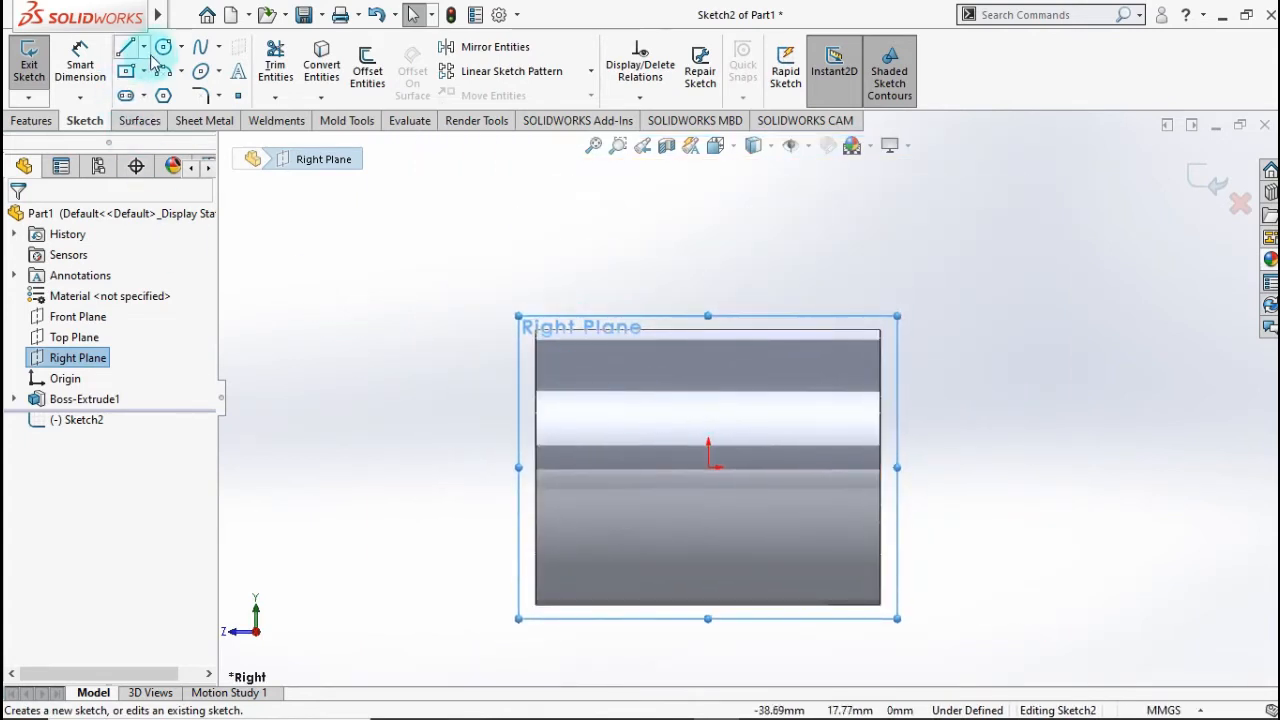
click(159, 49)
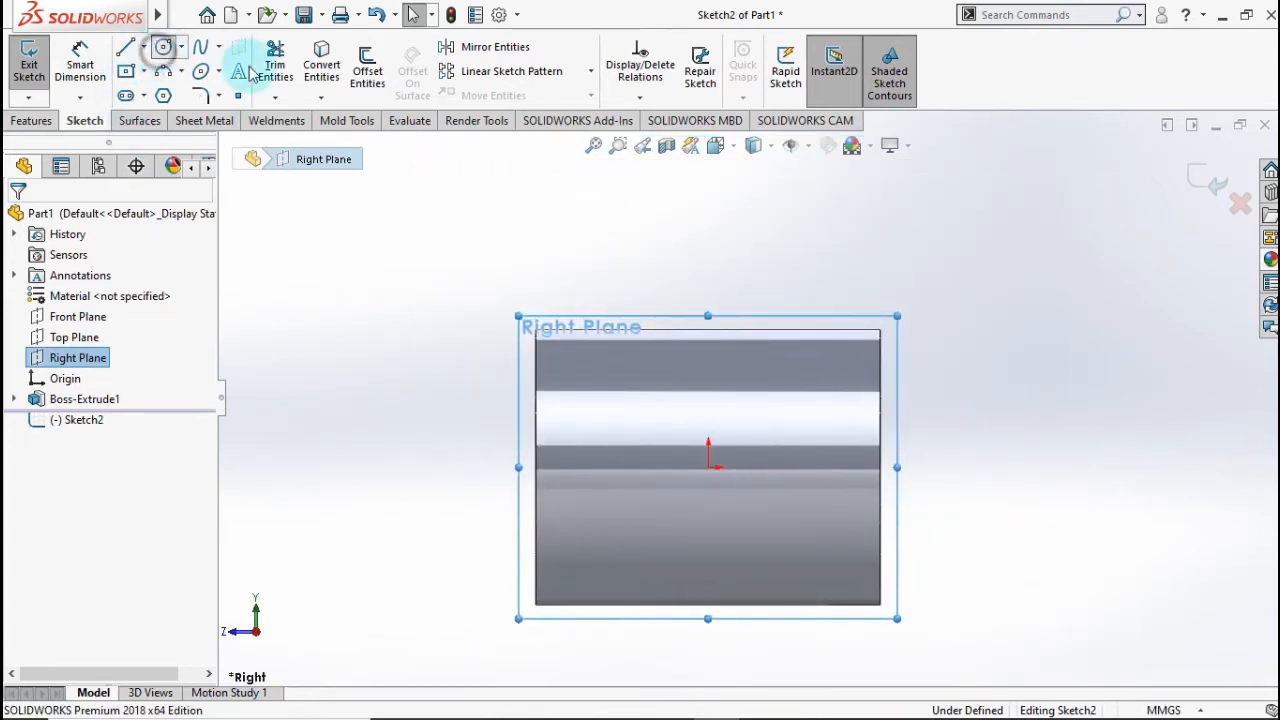
click(709, 219)
click(750, 250)
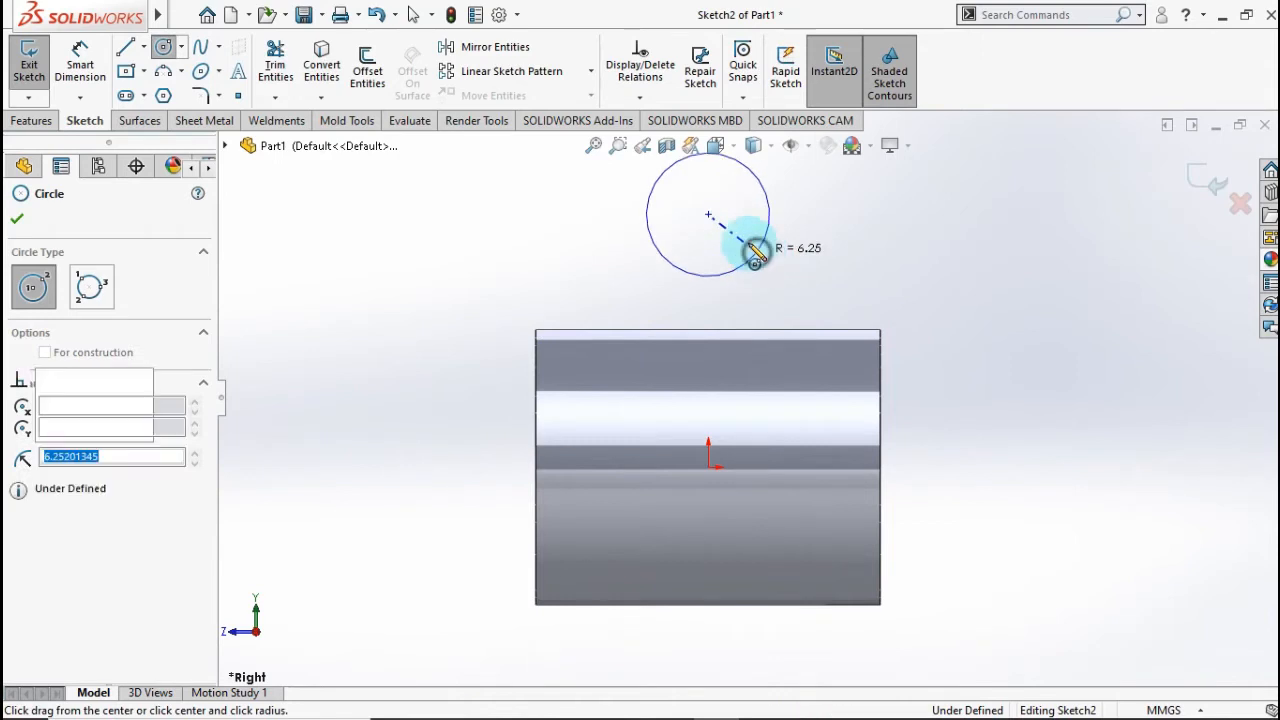
click(708, 214)
click(742, 214)
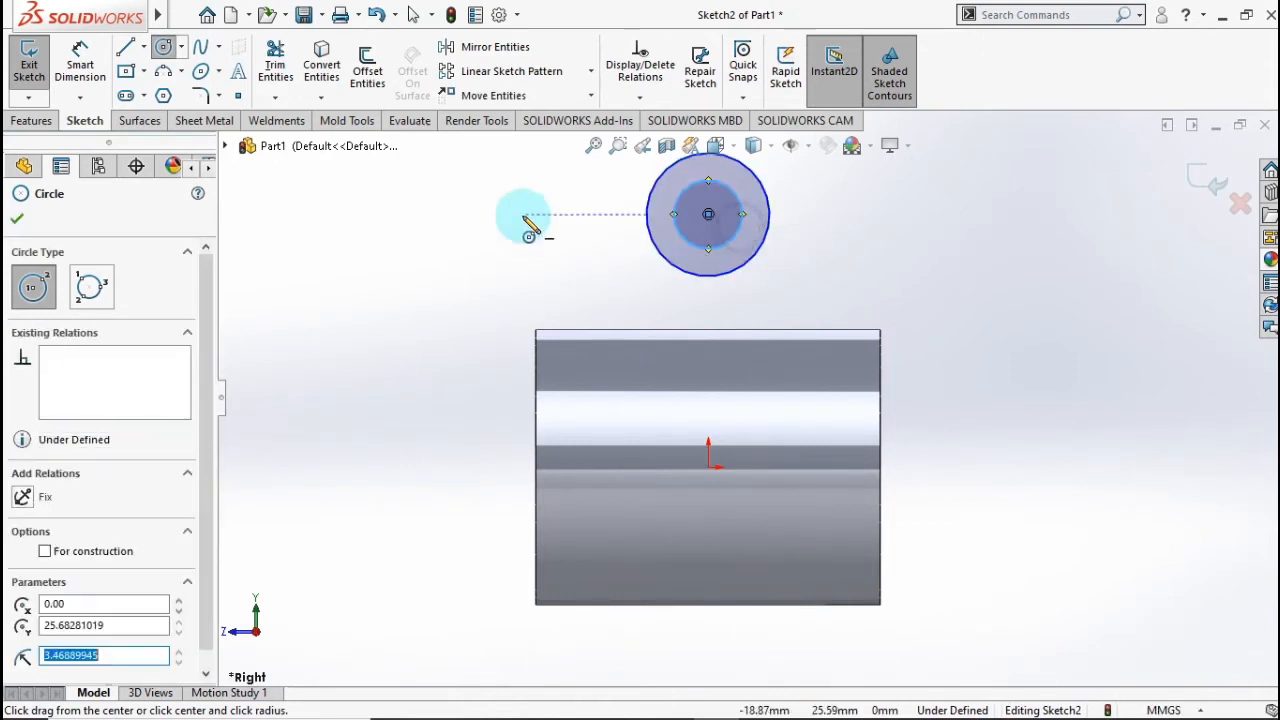
Step: Dimension the upper circles to 15 mm outer diameter and 9 mm inner diameter
click(80, 62)
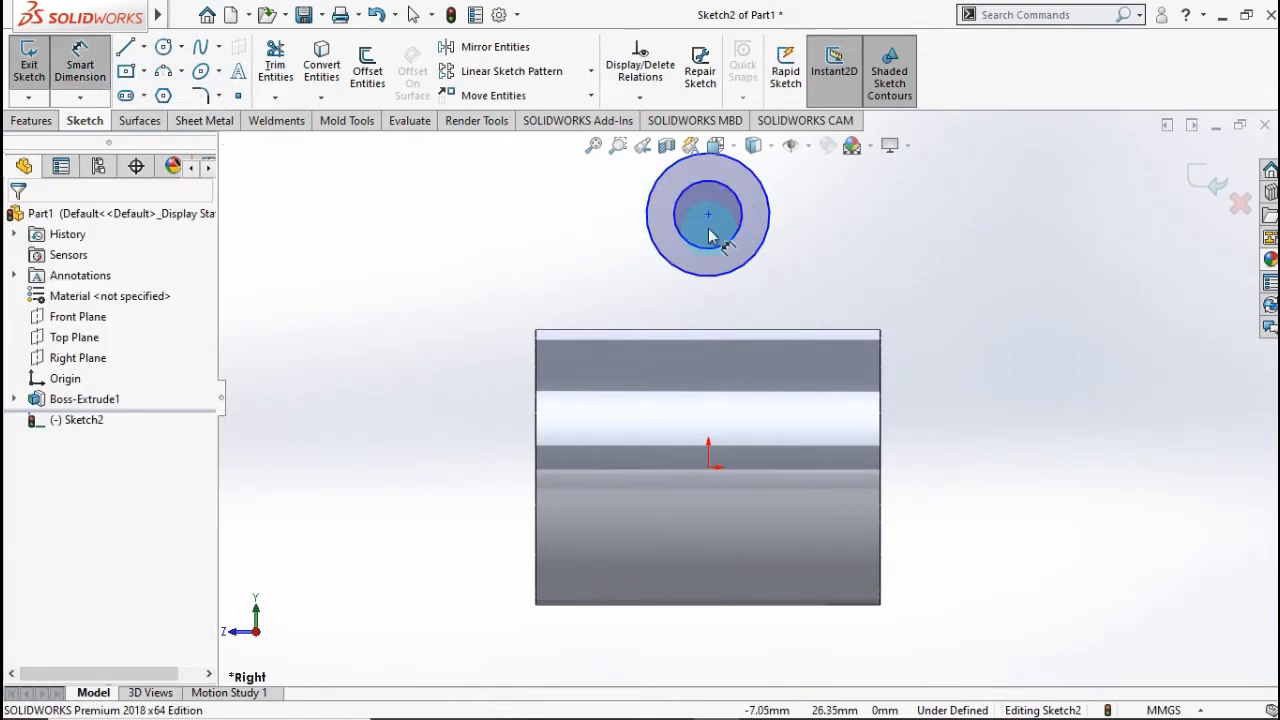
click(772, 215)
click(880, 222)
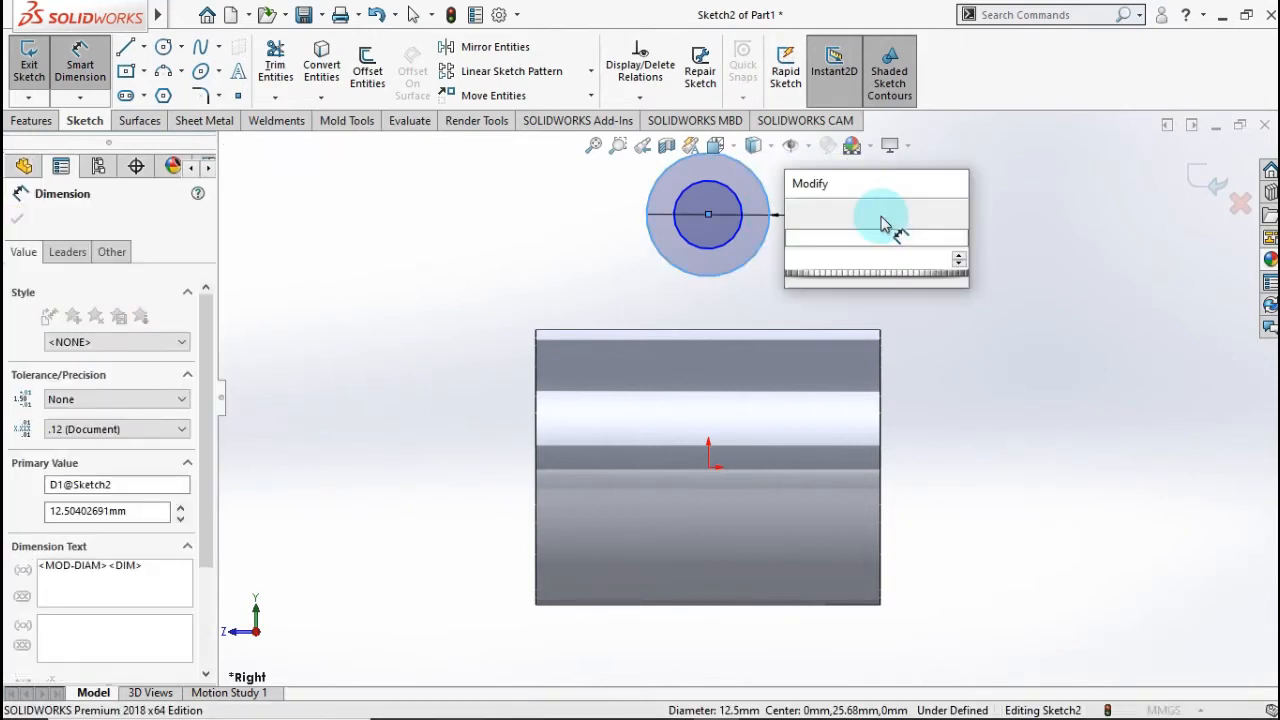
text(16)
click(798, 216)
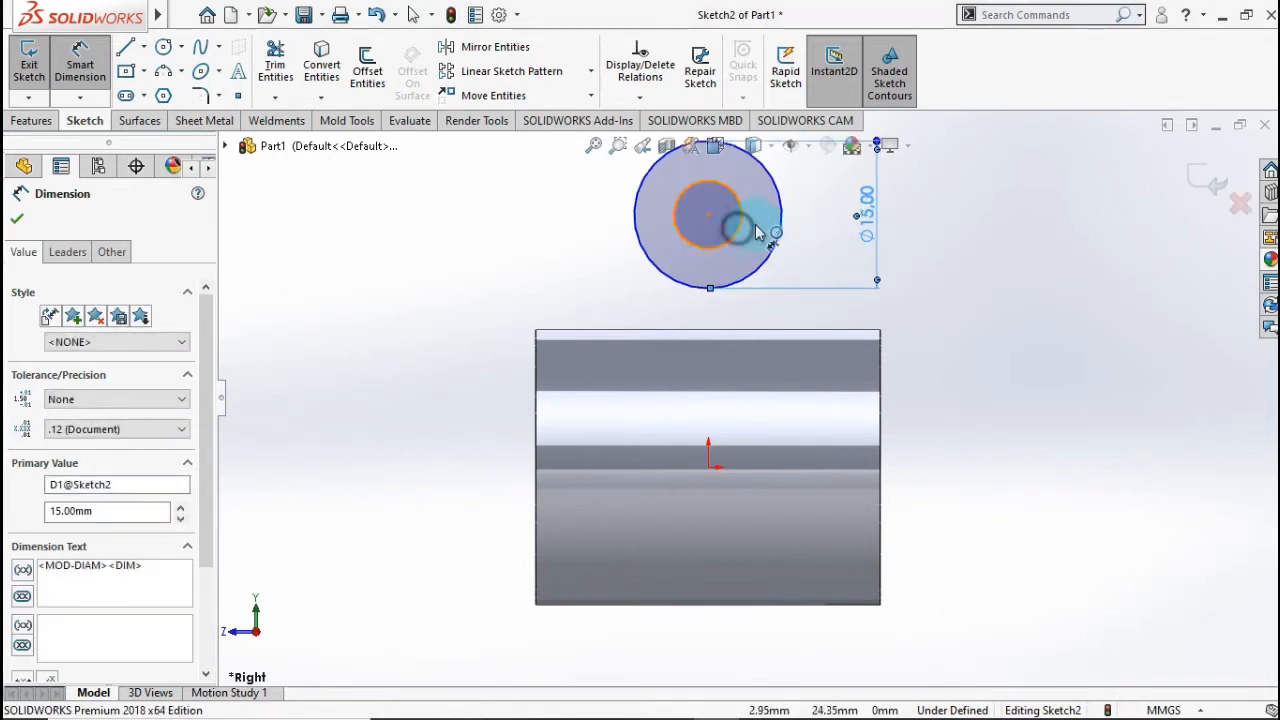
click(739, 228)
click(828, 225)
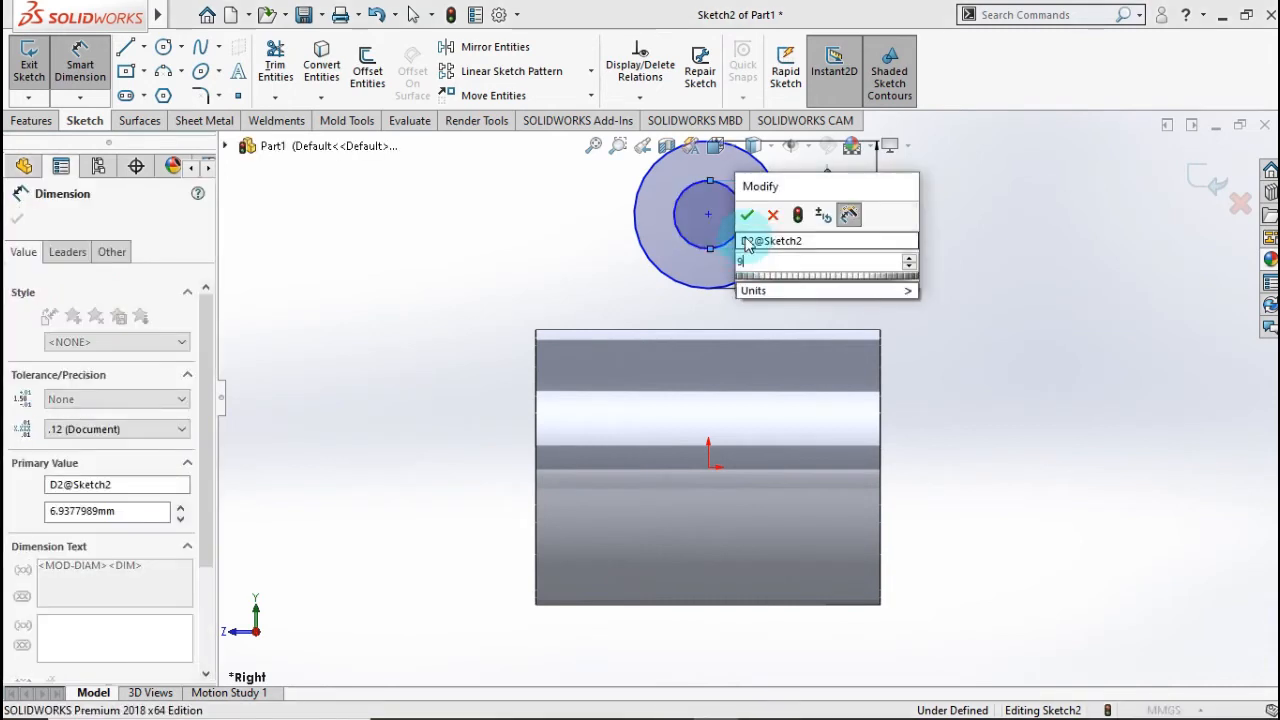
click(746, 213)
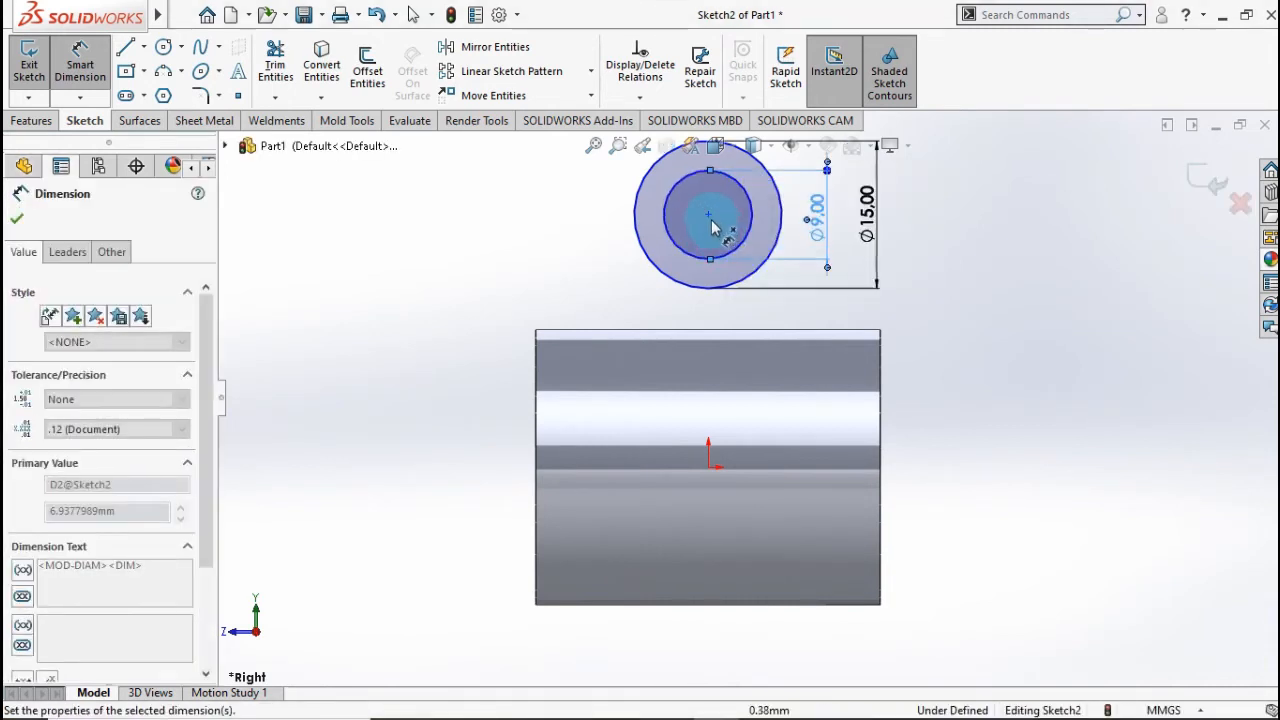
Step: Dimension the vertical distance from the origin to the circles' centre as 26 mm
click(705, 468)
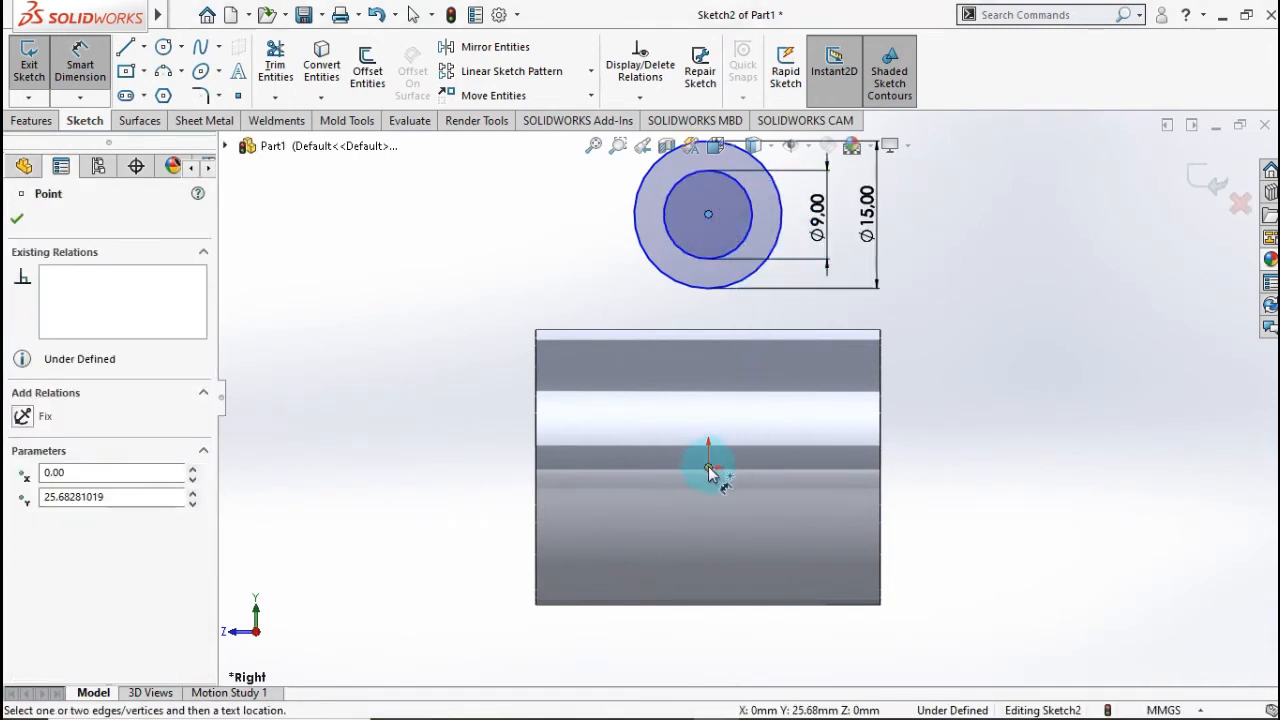
click(708, 468)
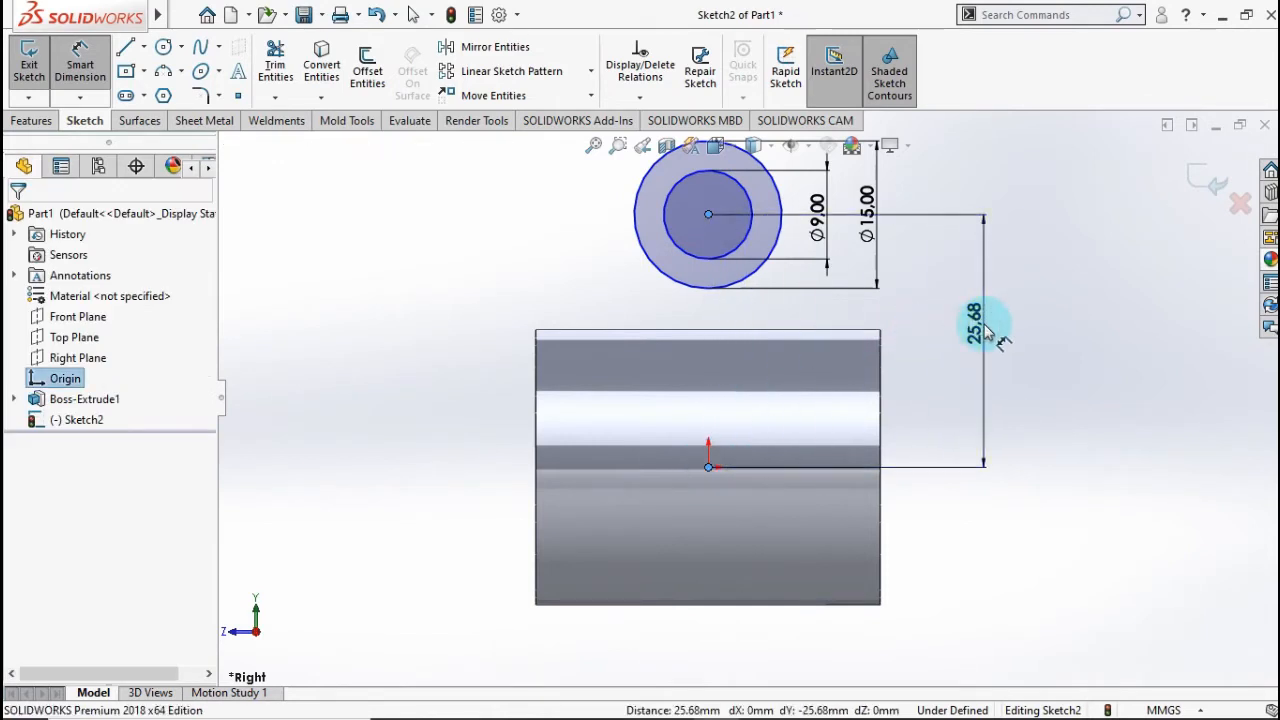
click(985, 333)
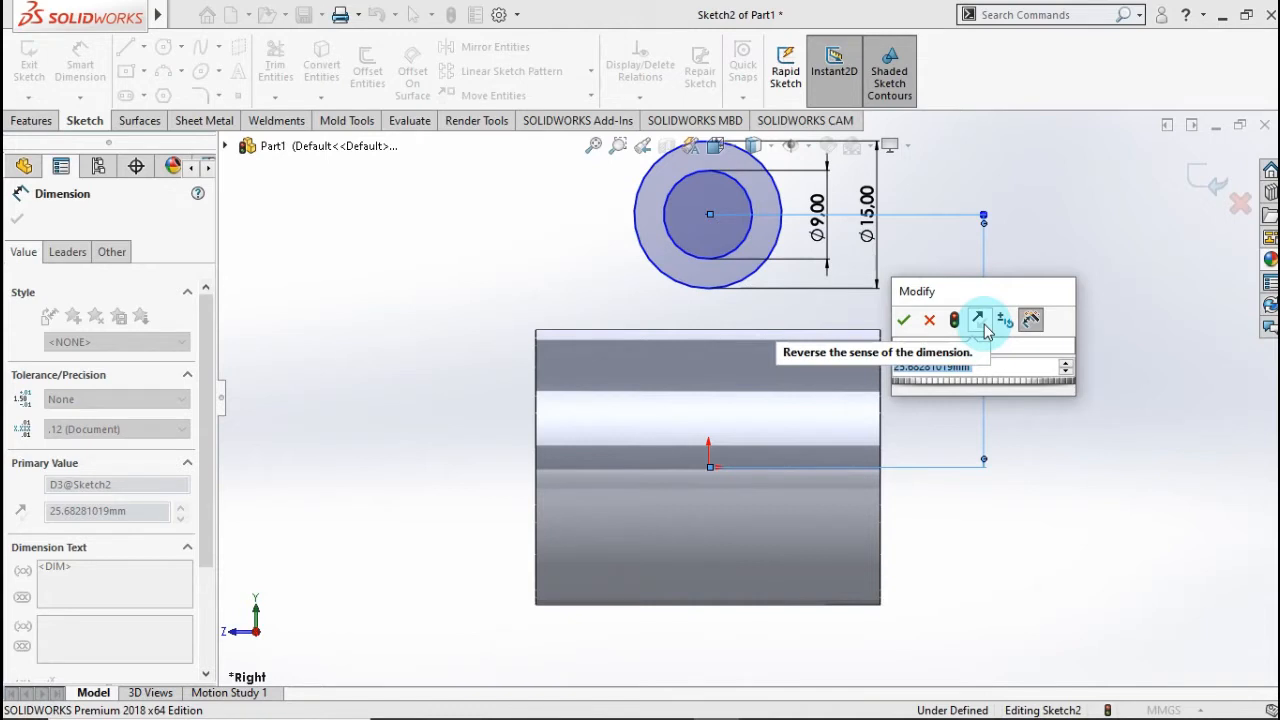
text(2)
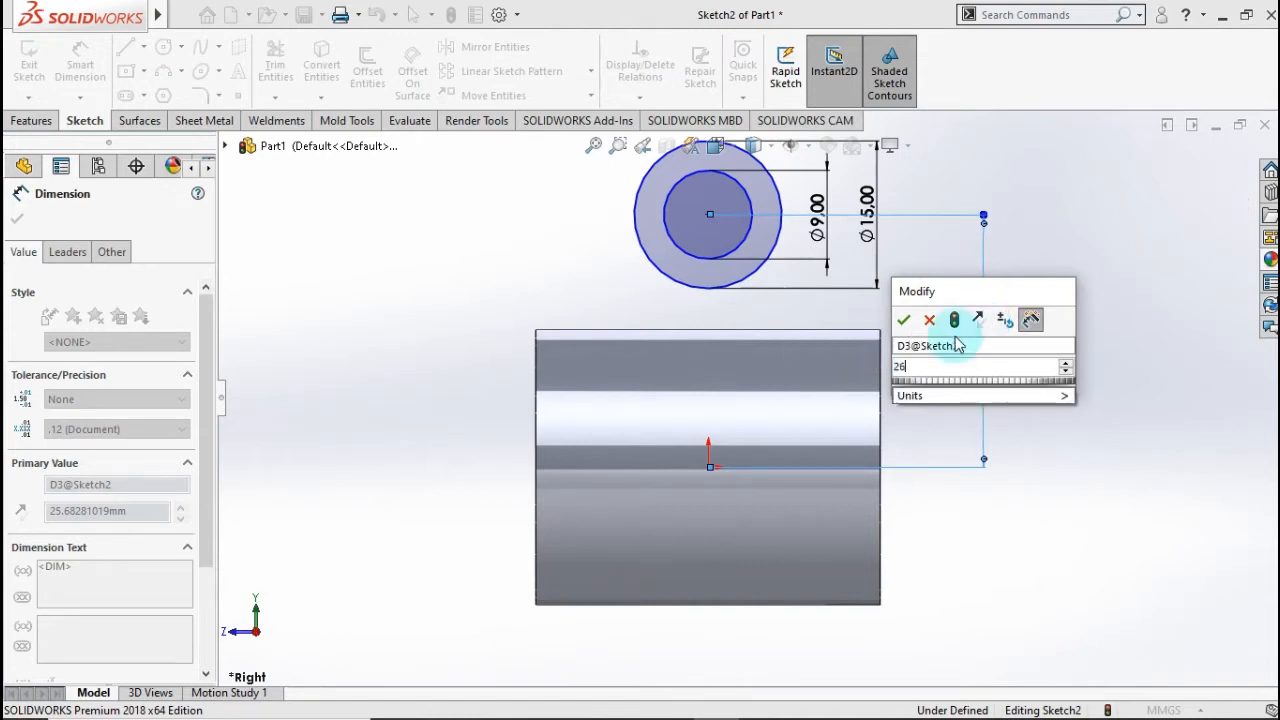
text(6)
click(905, 321)
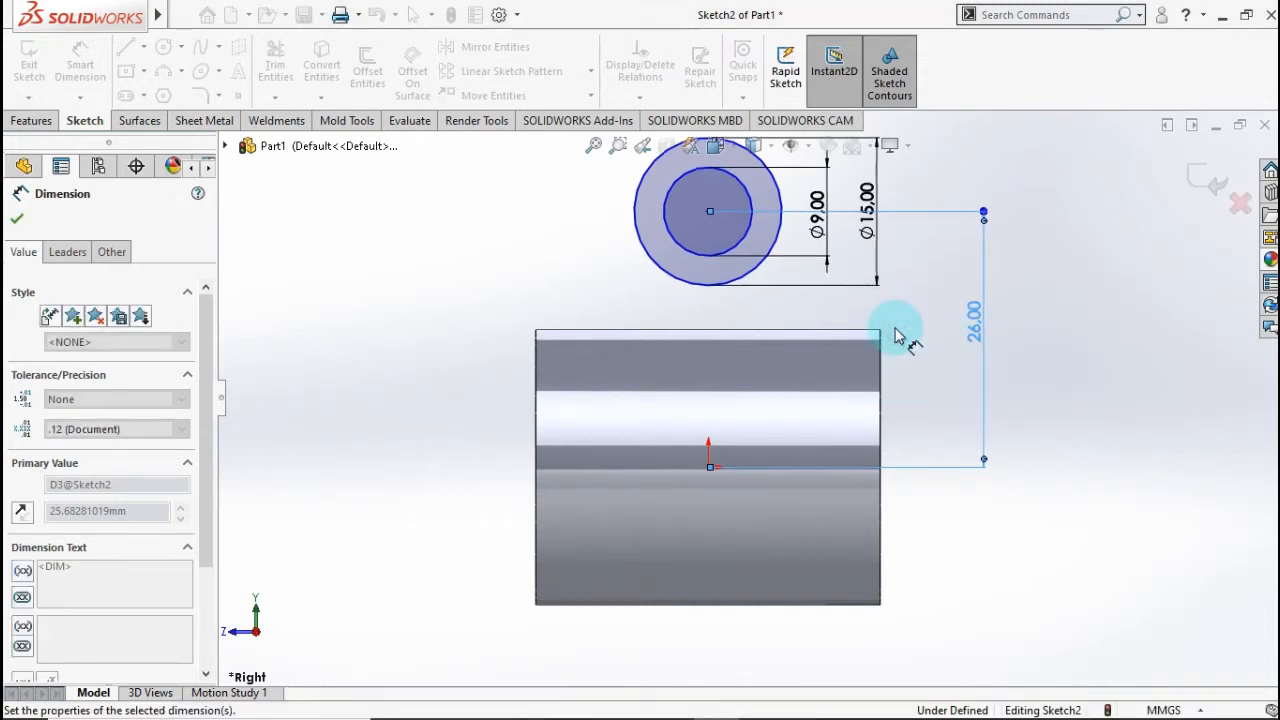
Step: Extrude the upper ring profile 22 mm with the Mid Plane end condition to form the small tube
click(42, 122)
click(40, 84)
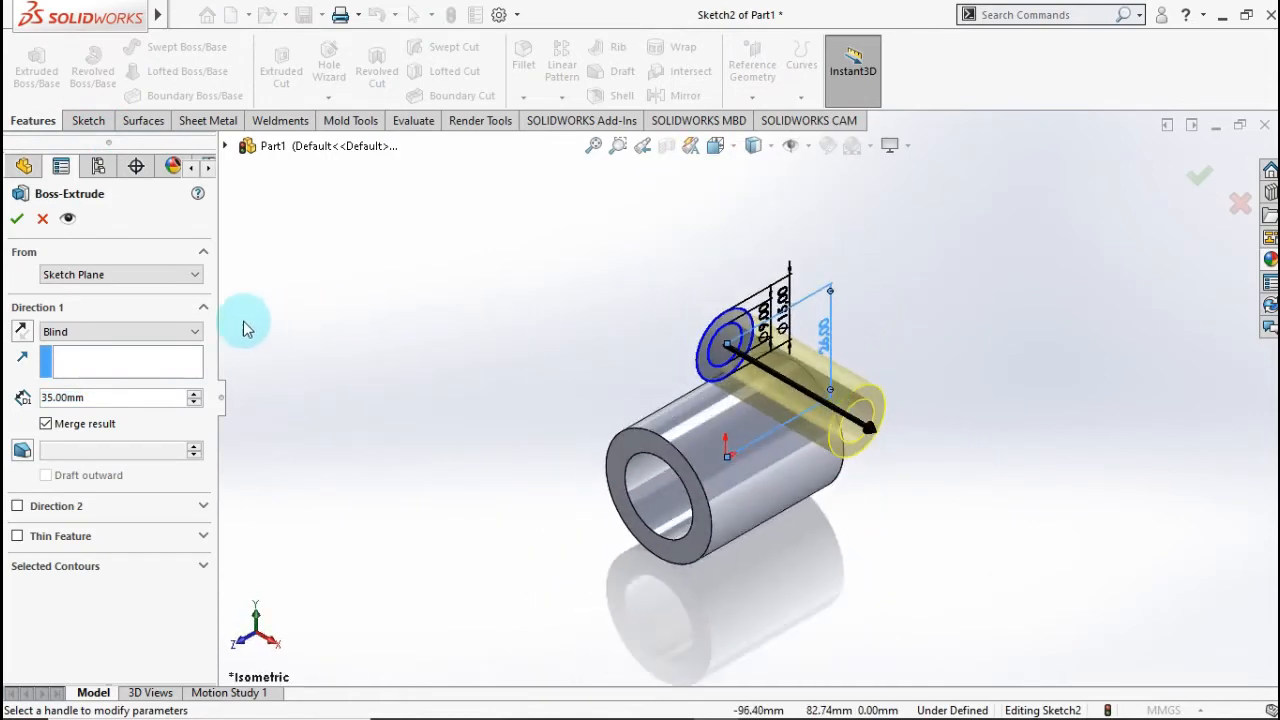
click(186, 331)
click(152, 421)
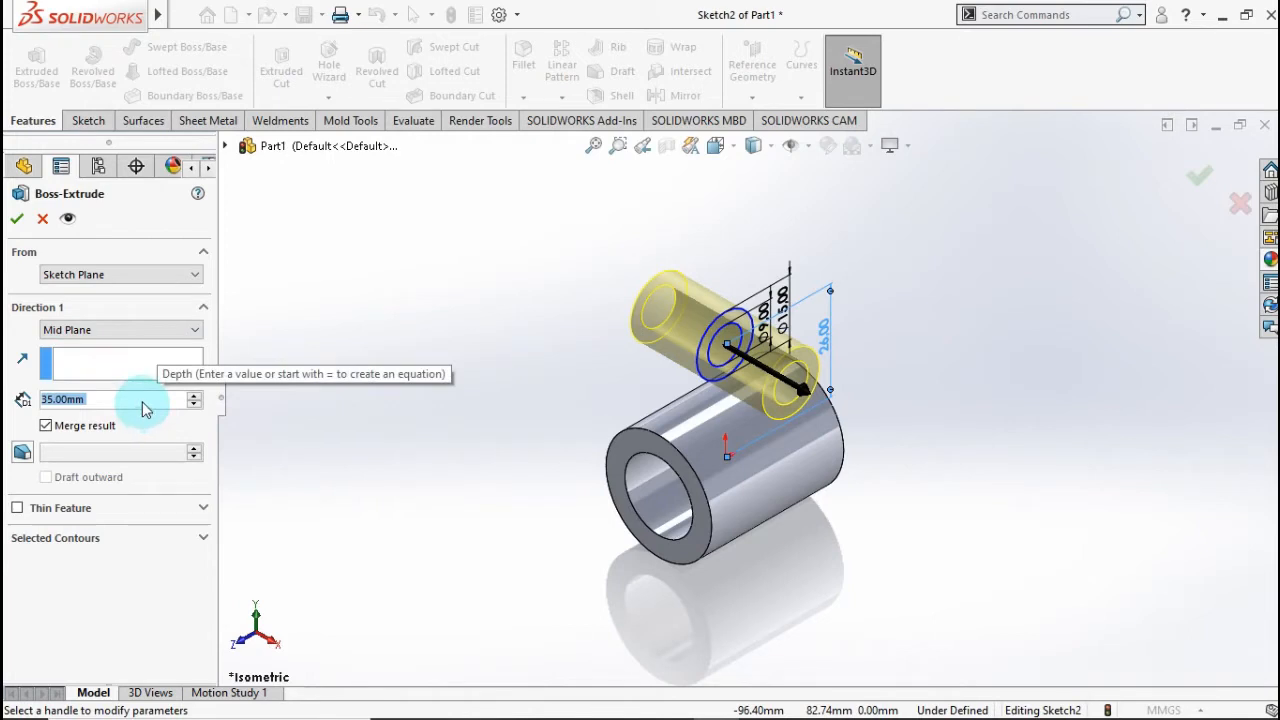
text(22)
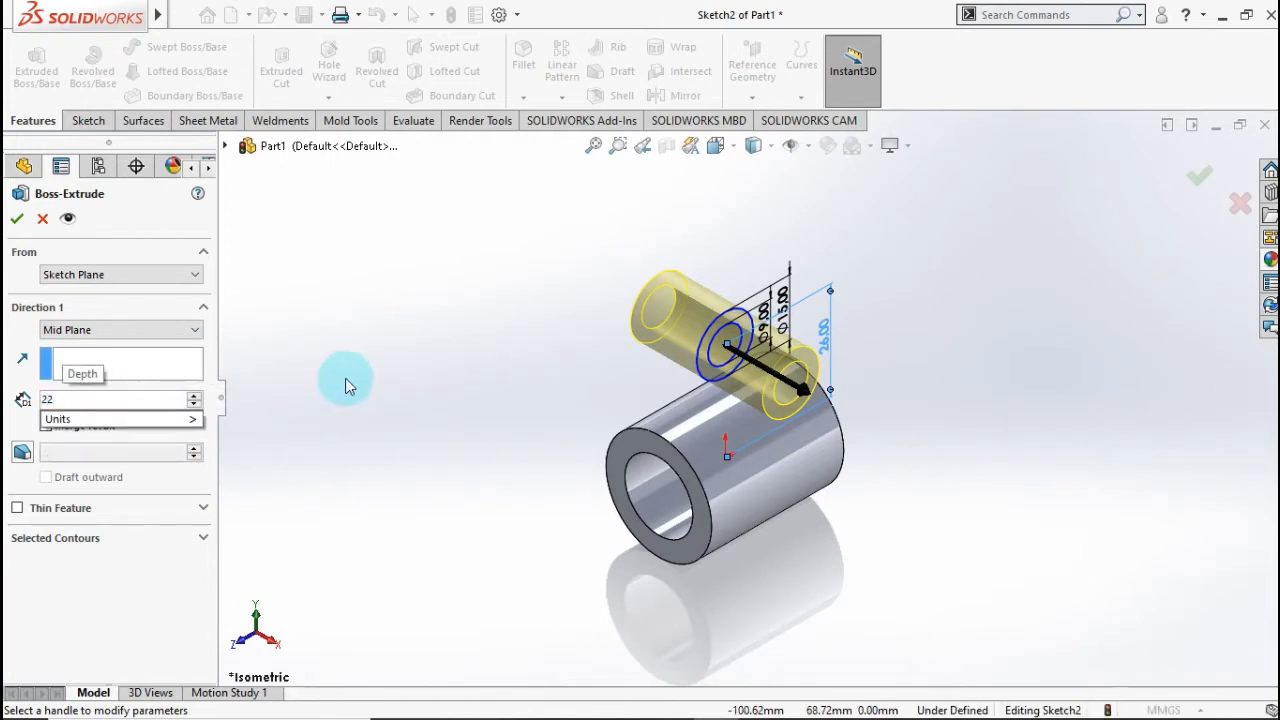
key(Return)
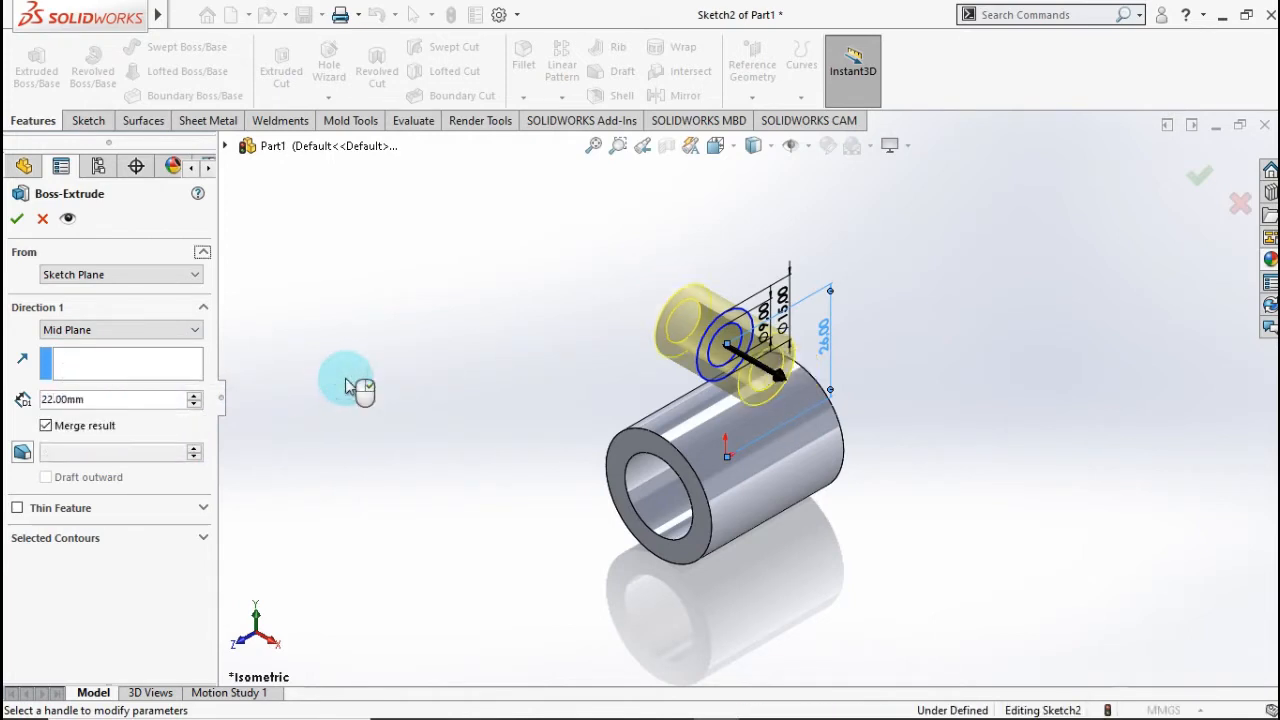
click(16, 219)
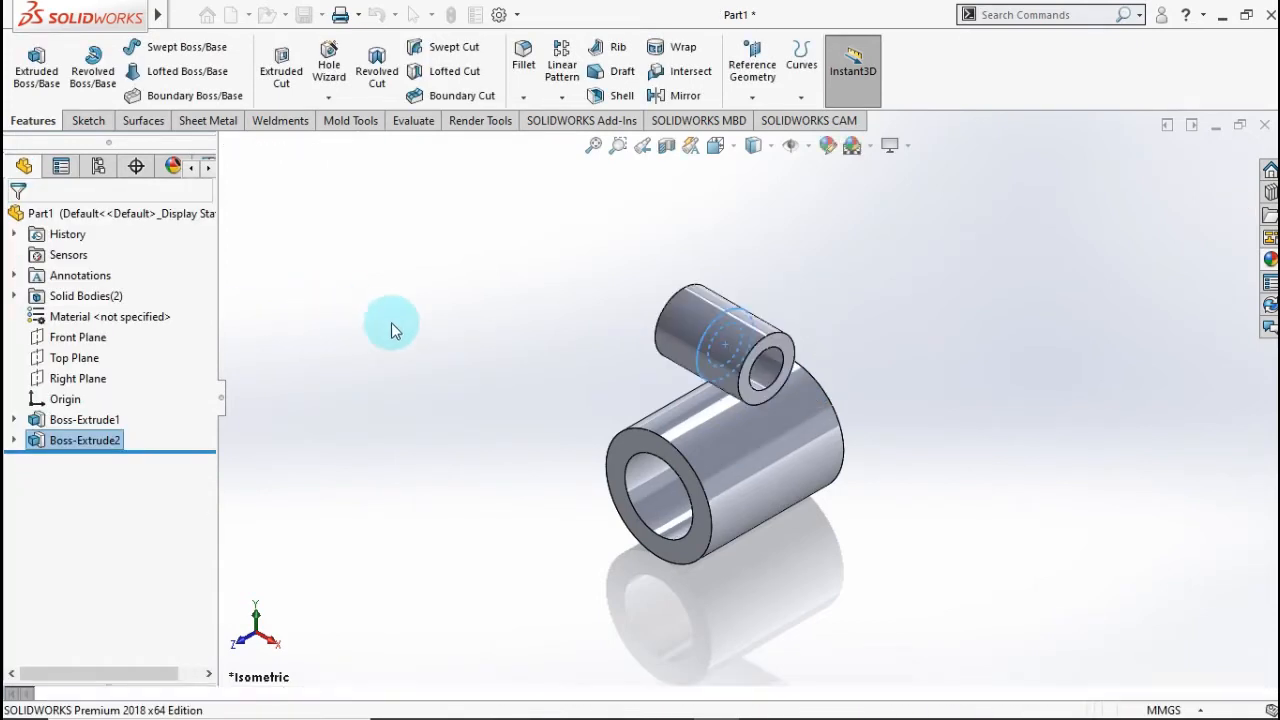
click(479, 338)
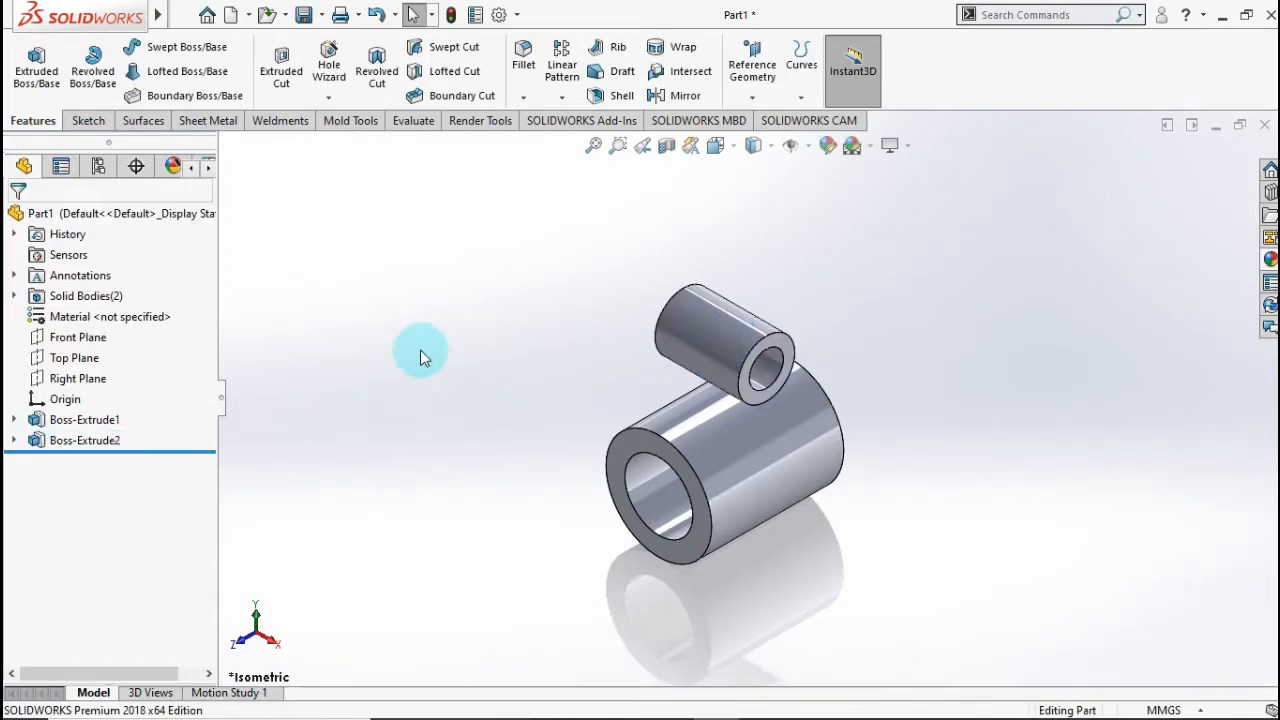
Step: Start a sketch on the Front Plane and convert the large tube's outer circular edge into a sketch circle
click(93, 345)
click(103, 302)
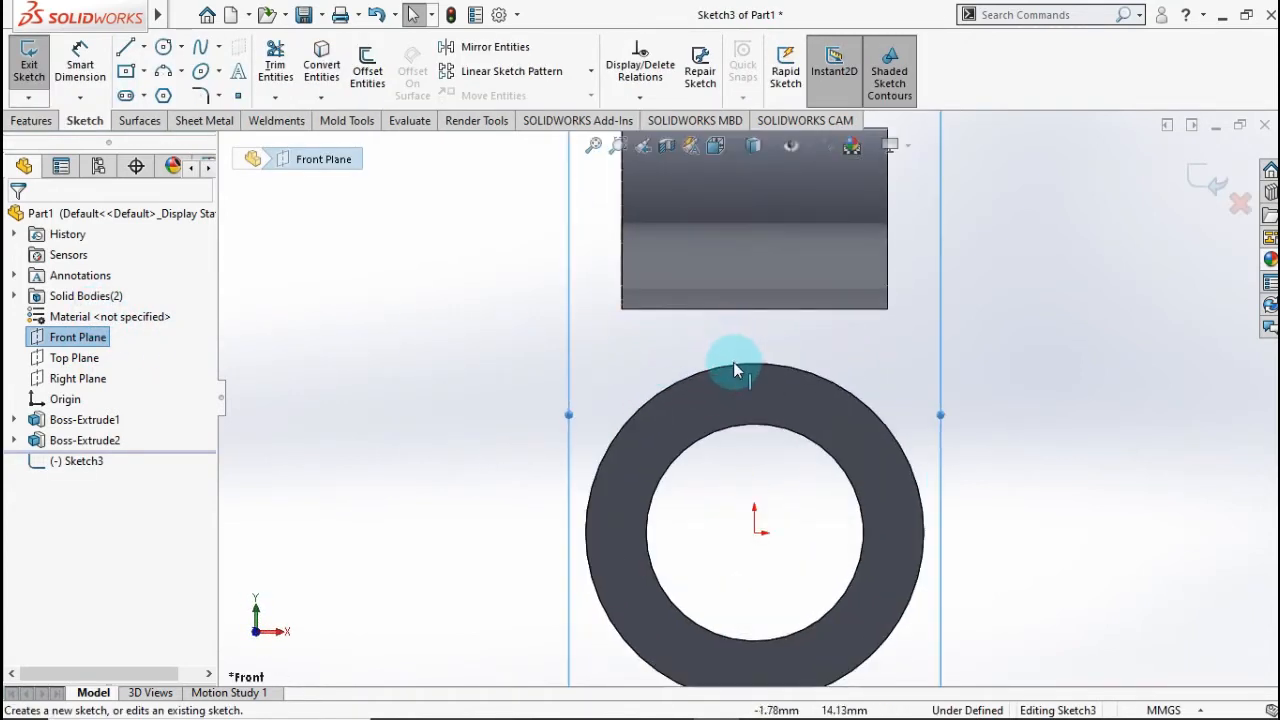
click(733, 366)
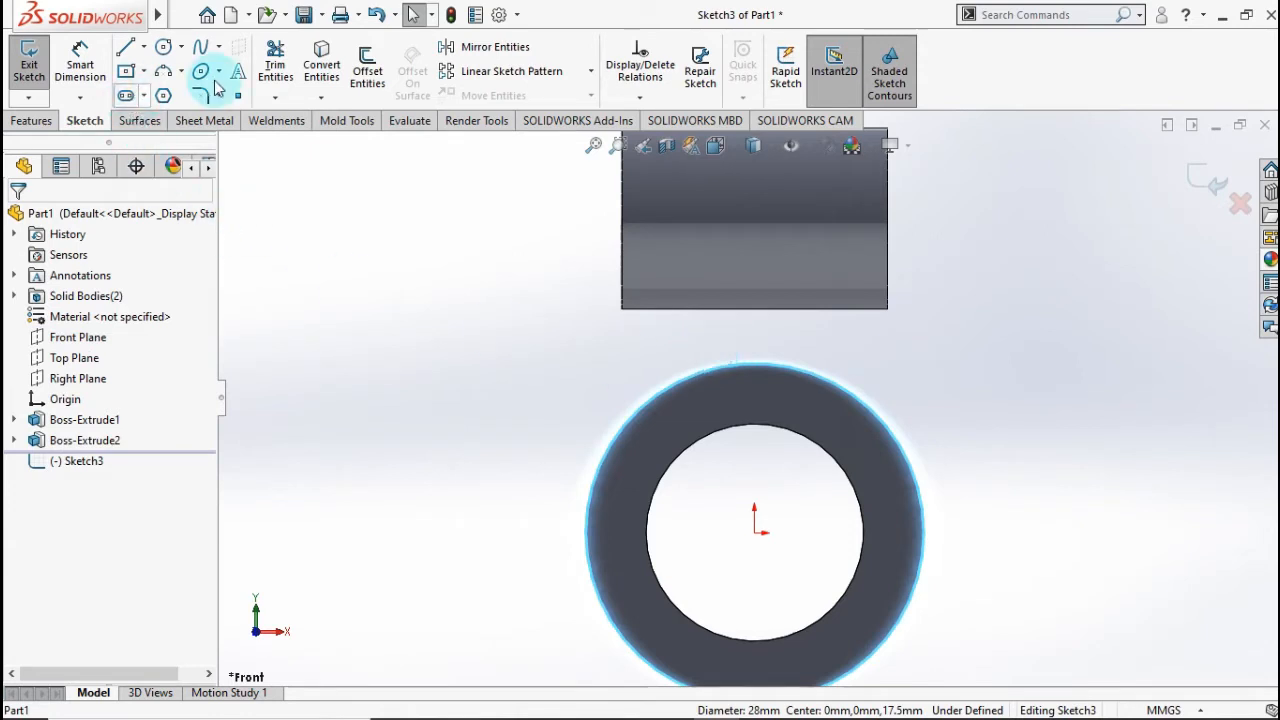
click(321, 62)
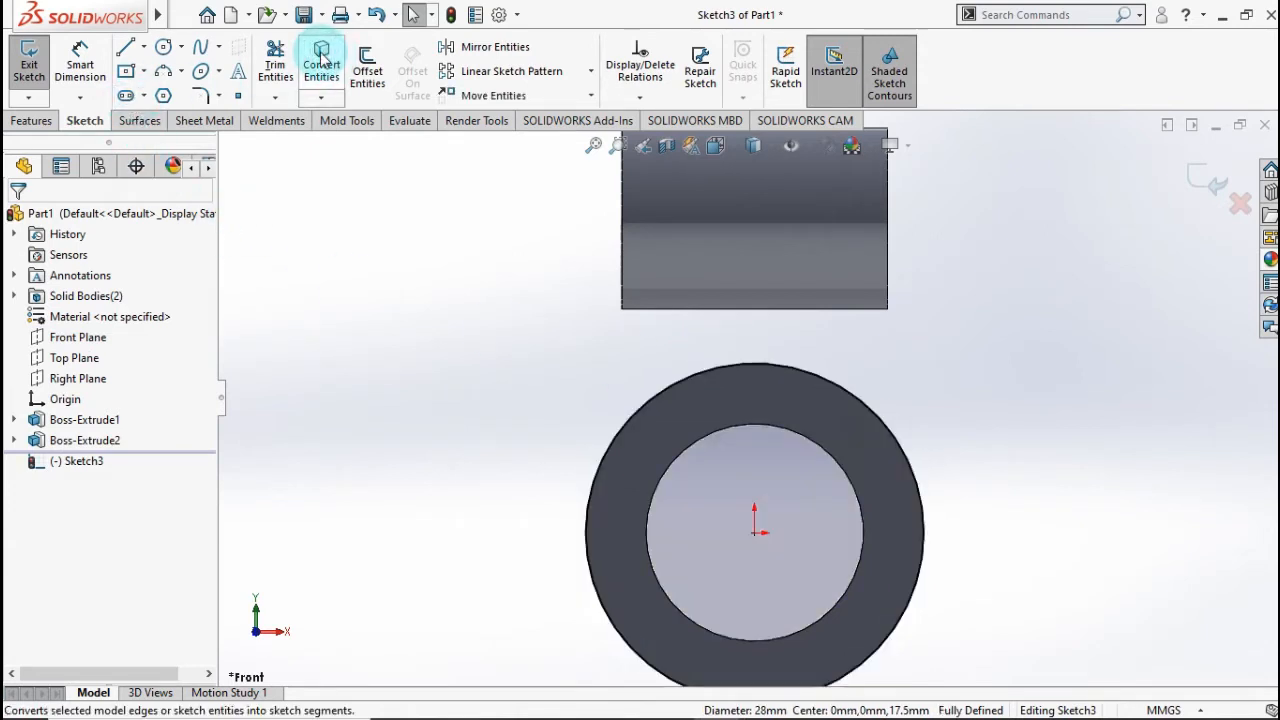
Step: Draw the web outline from the circle's left side to the small tube, about 0.99 mm into it, across its full width and down to the circle's right side
click(122, 50)
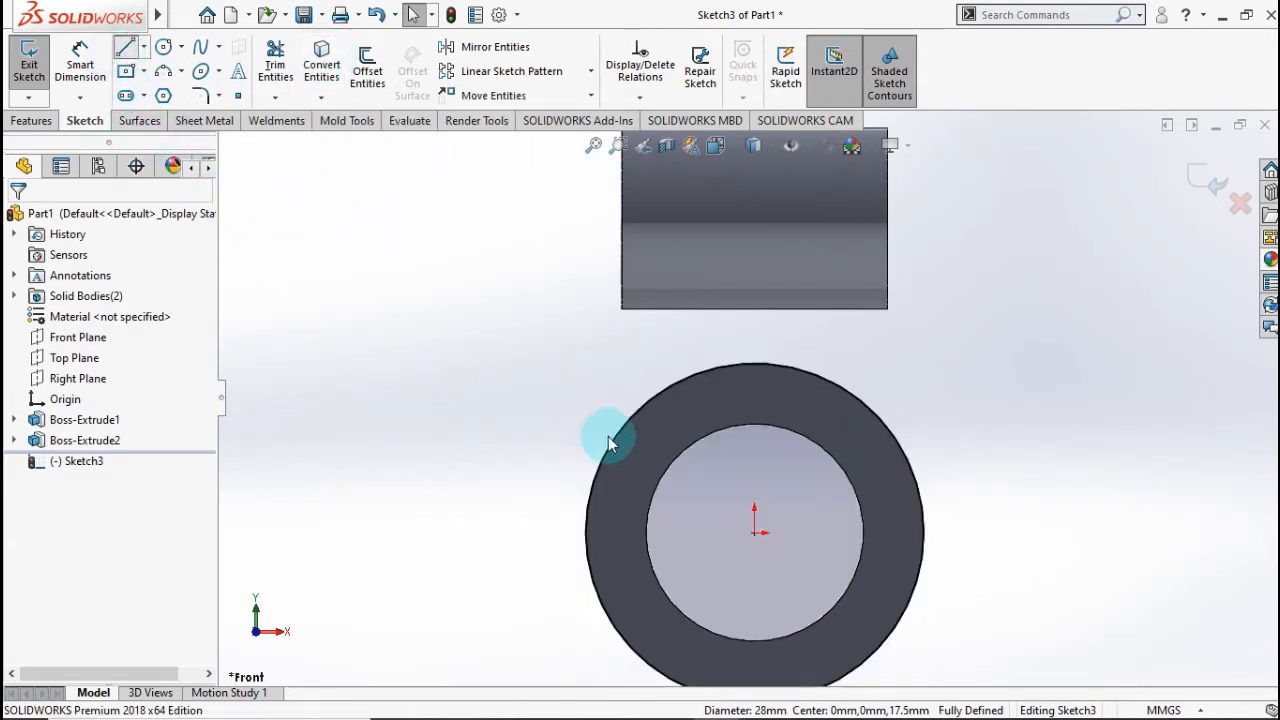
click(593, 486)
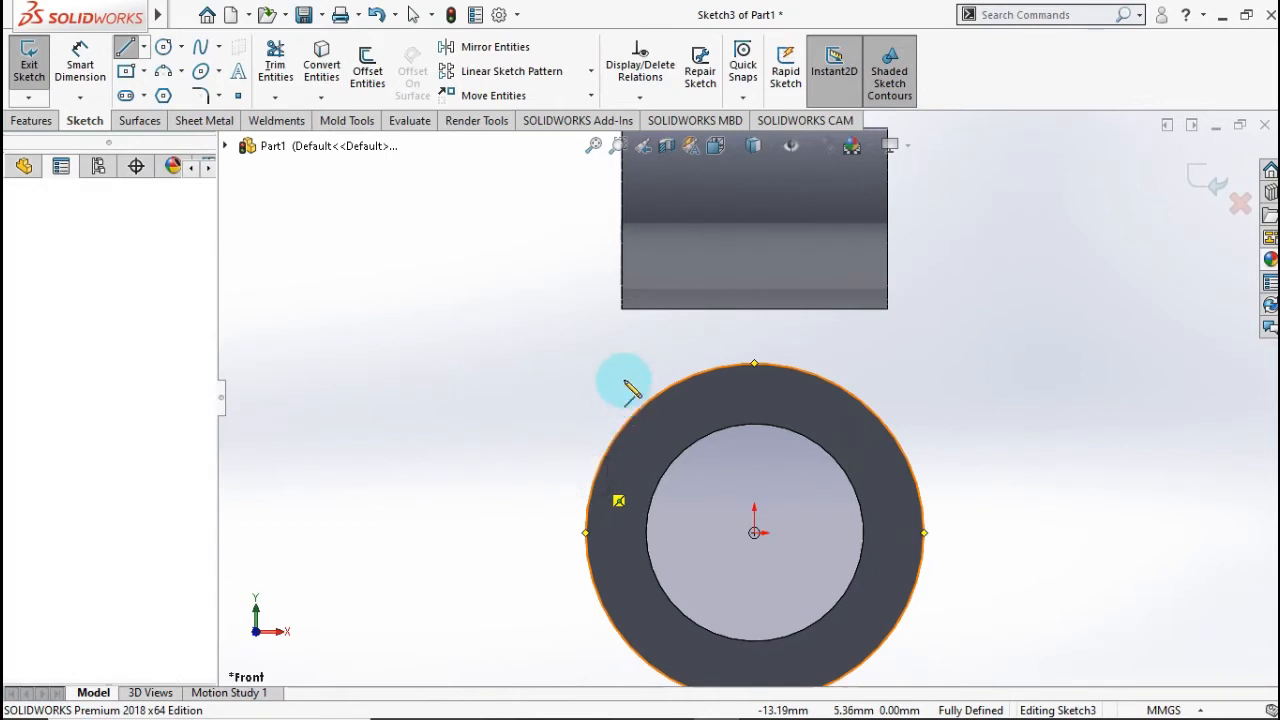
click(622, 308)
click(620, 300)
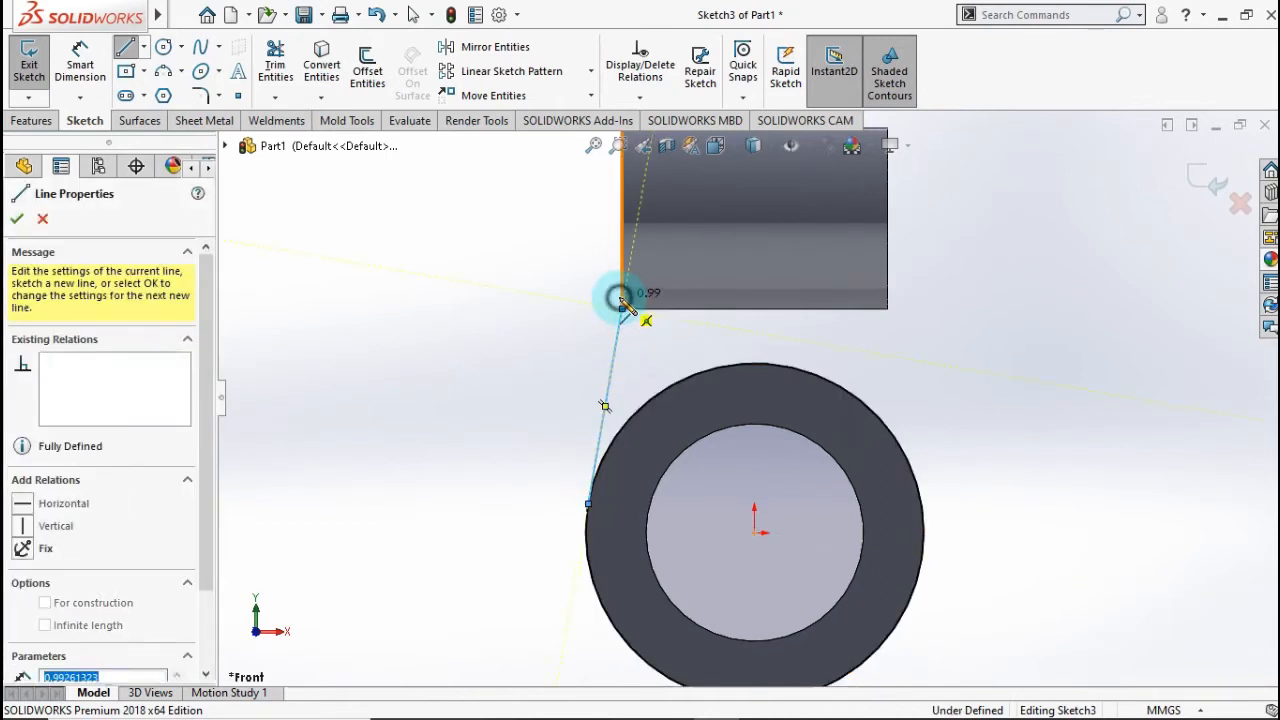
click(887, 298)
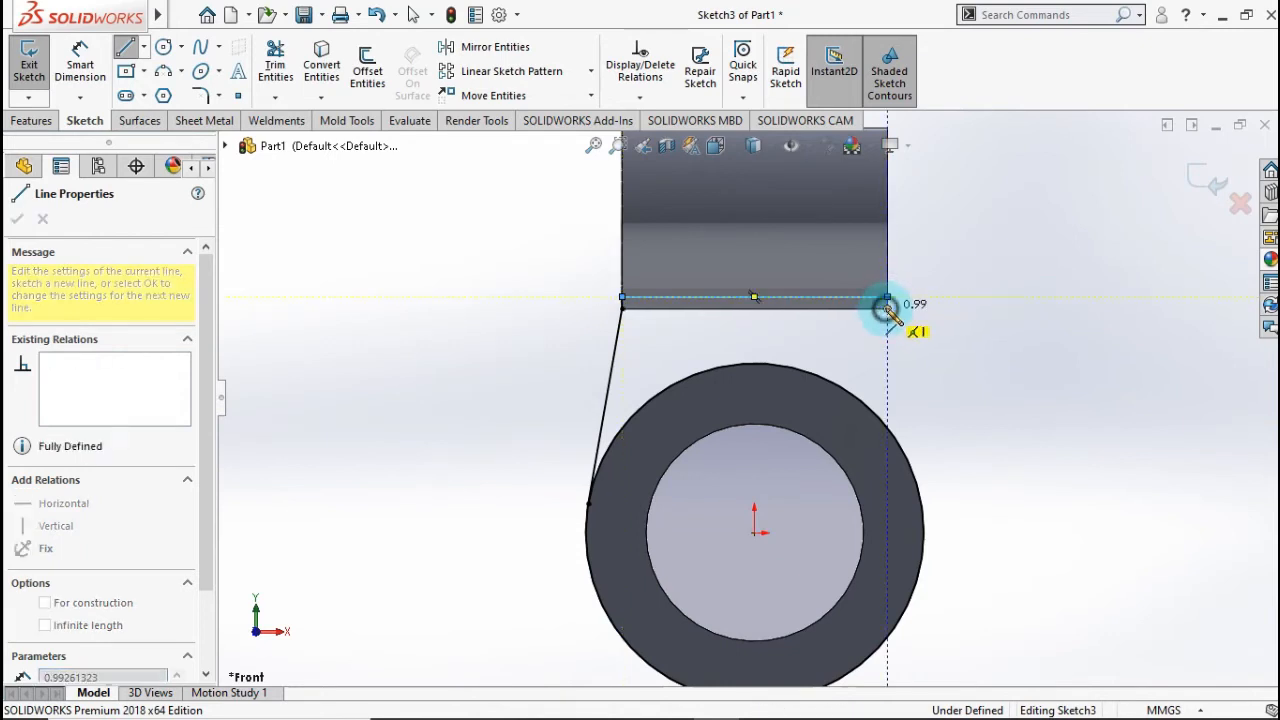
click(920, 495)
key(Escape)
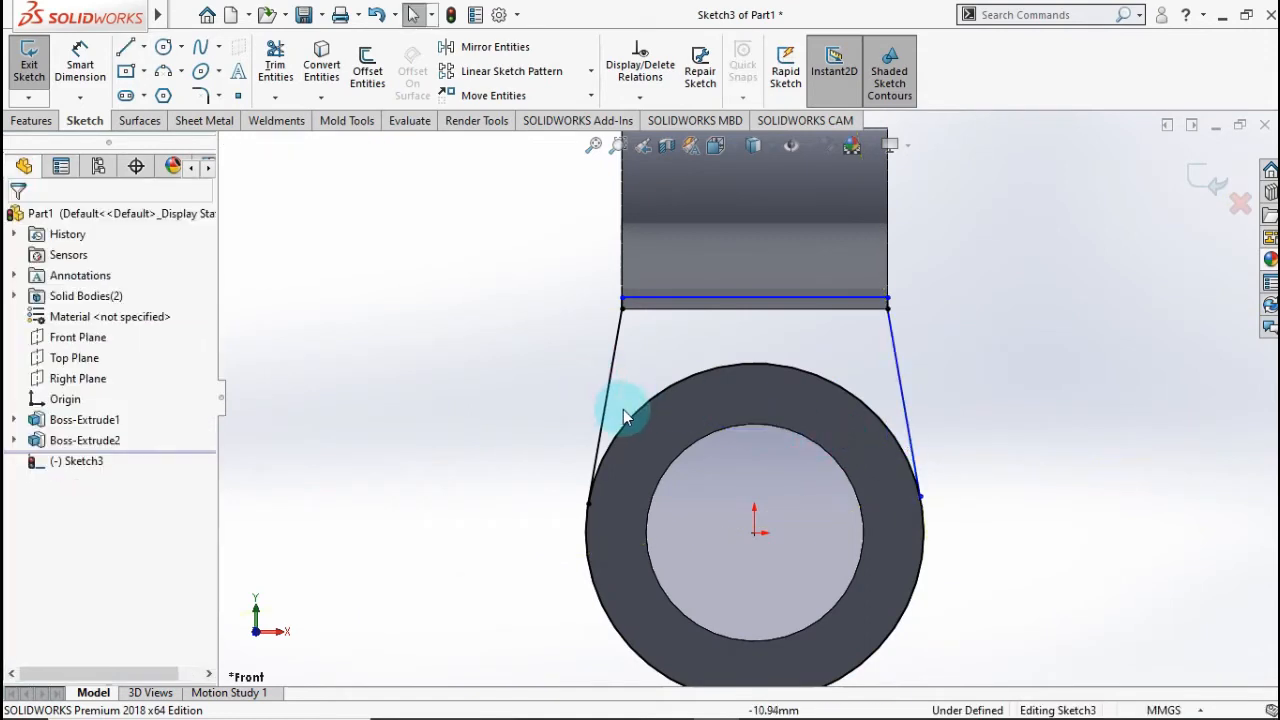
Step: Apply Tangent relations between the large circle and both slanted side lines of the web outline
click(623, 419)
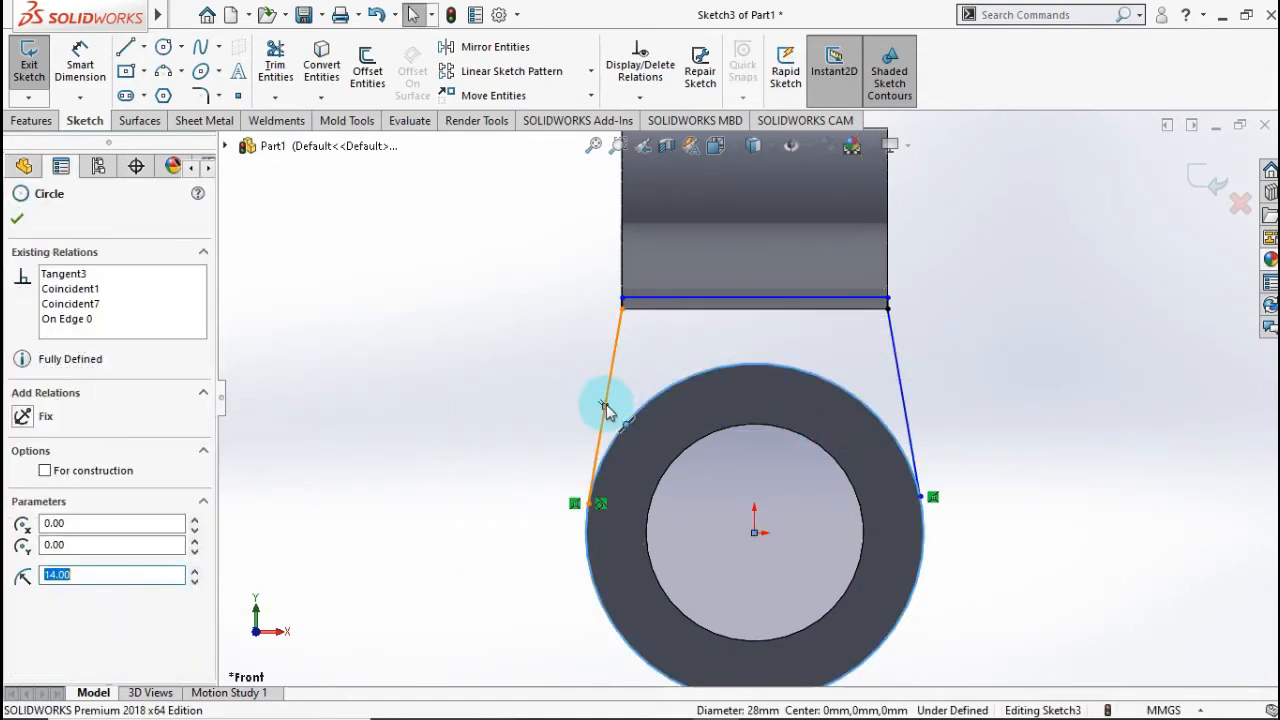
click(605, 408)
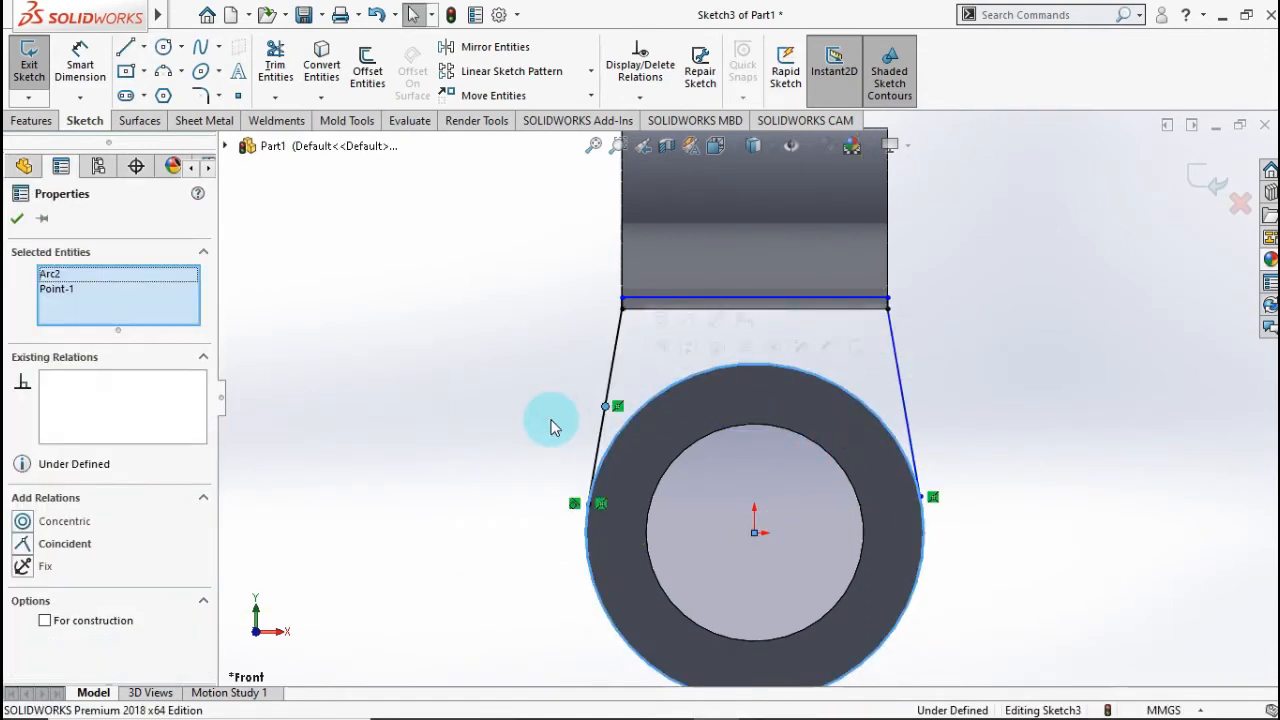
click(556, 420)
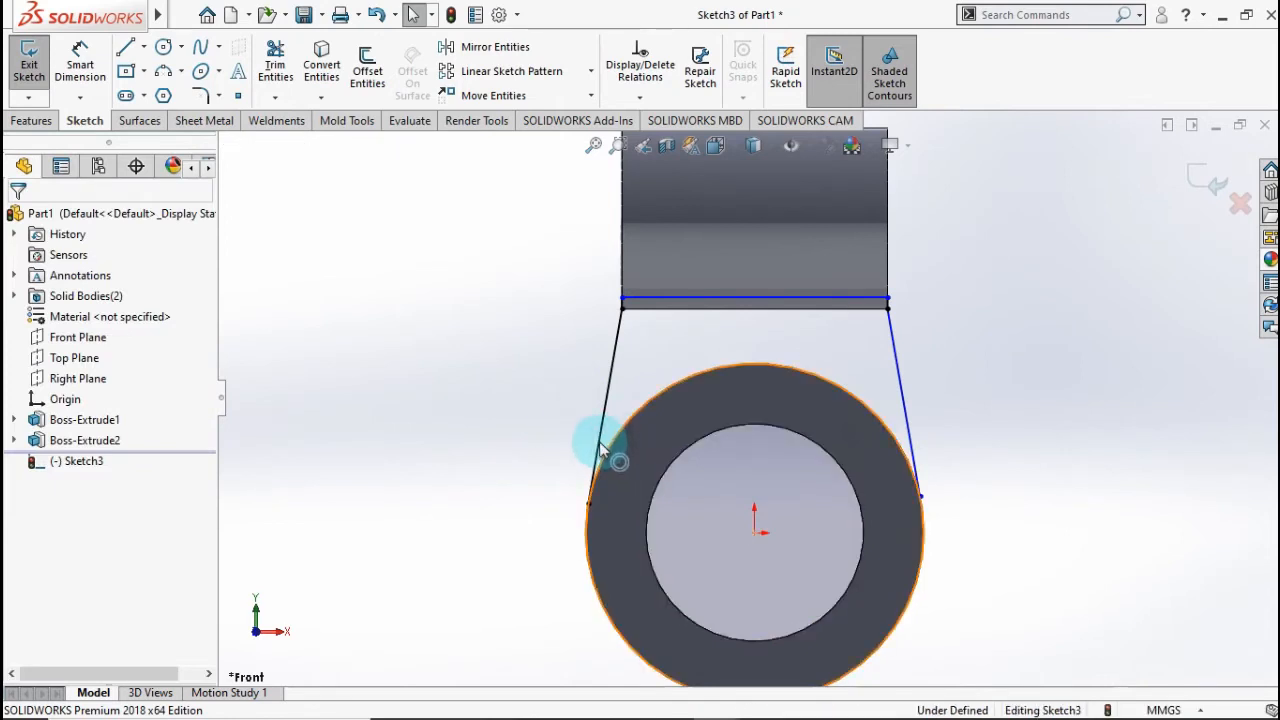
click(601, 446)
click(598, 435)
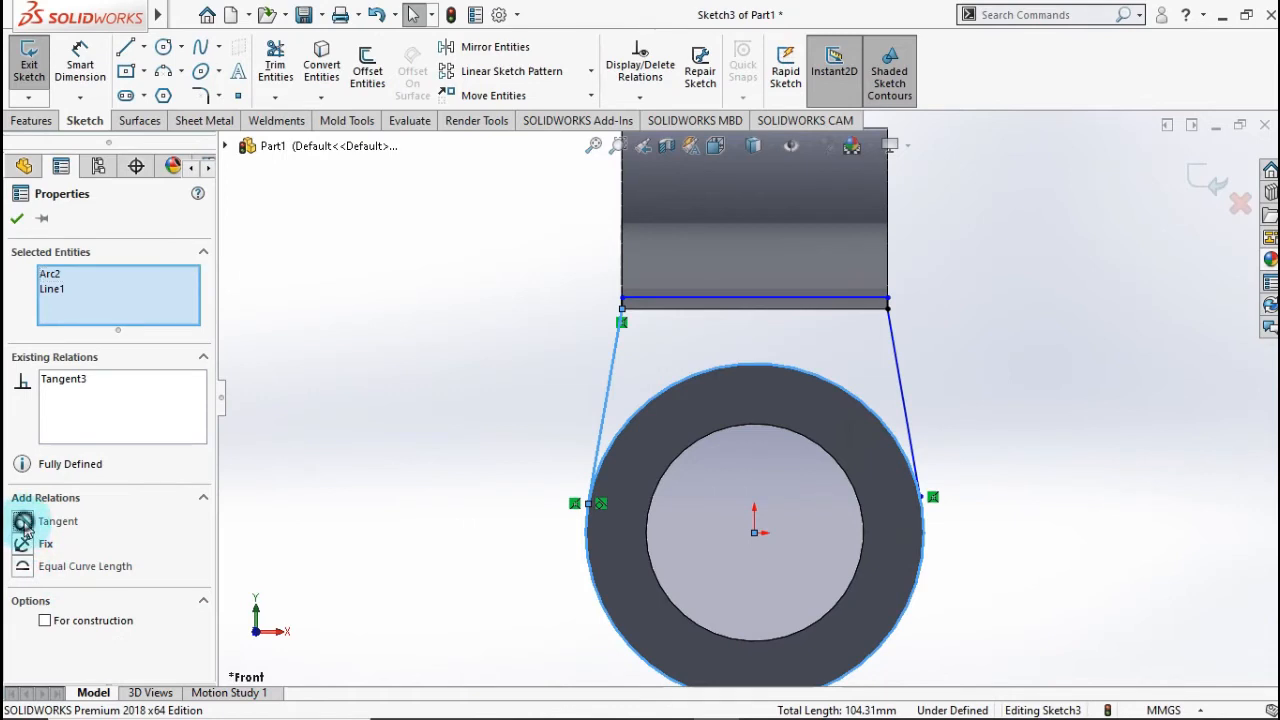
click(17, 219)
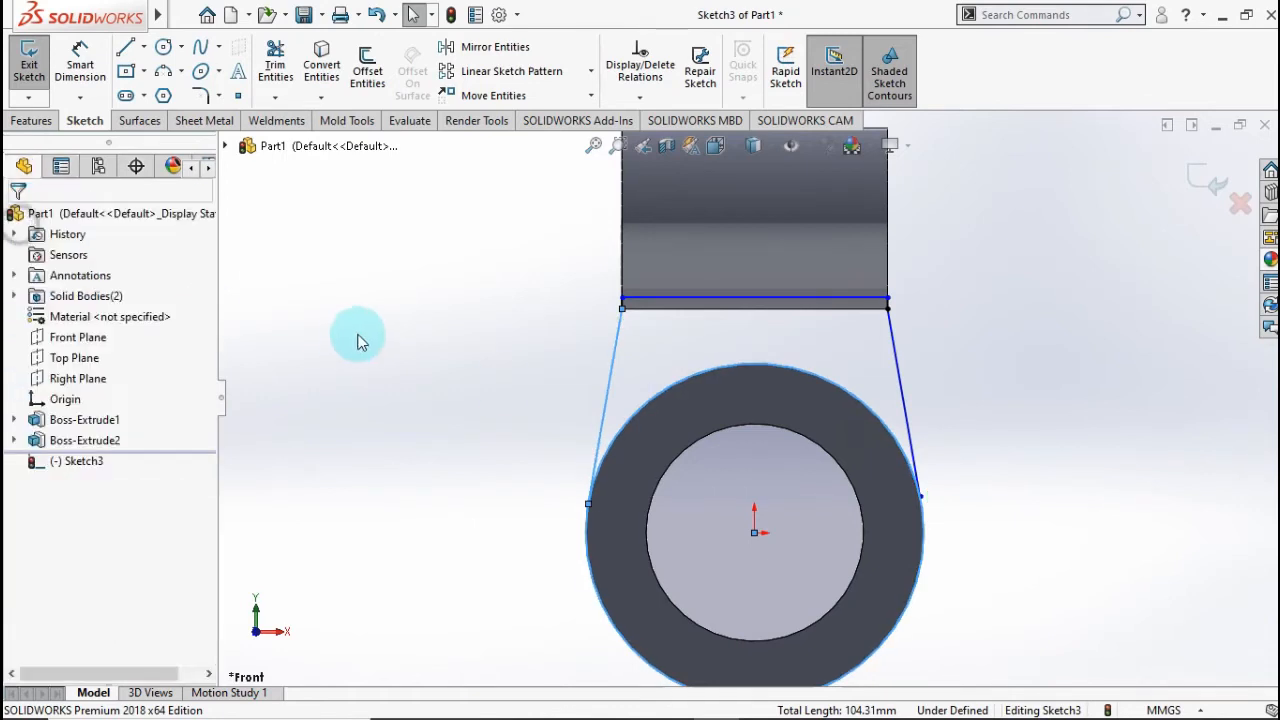
click(891, 439)
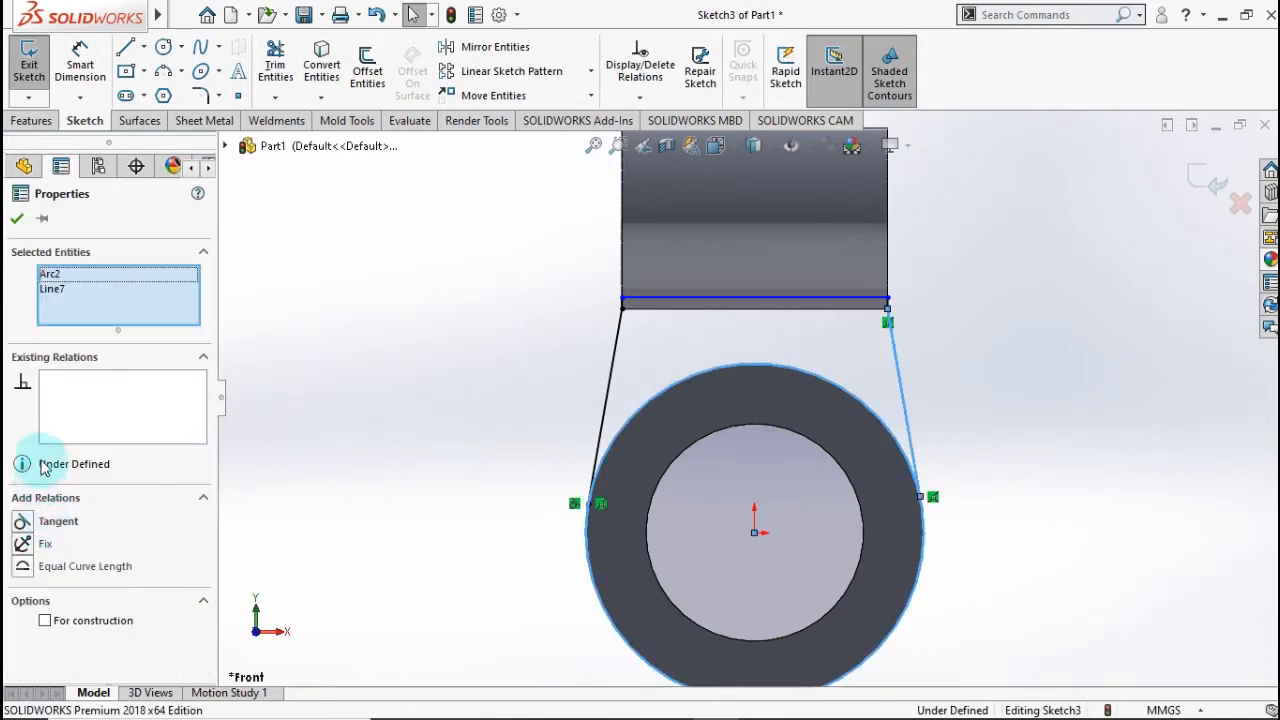
click(22, 526)
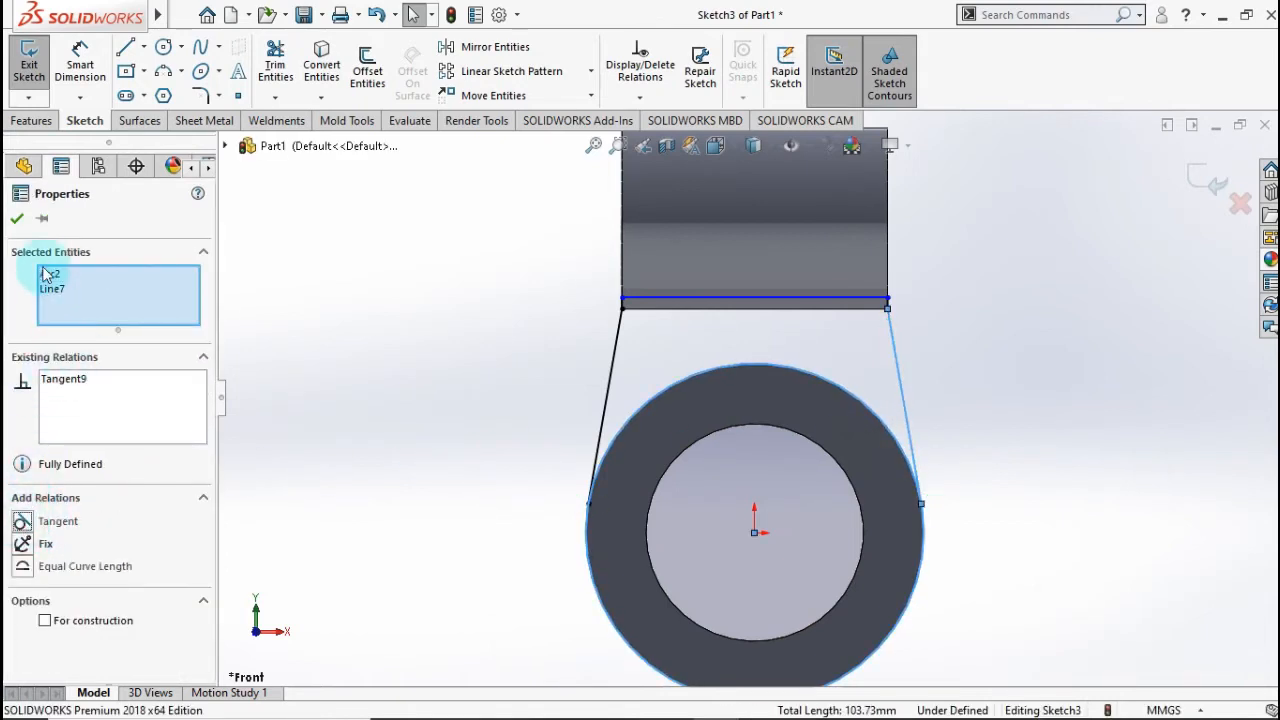
click(20, 219)
Step: Dimension the vertical distance between the web outline's top line and the small tube's lower edge
scroll(884, 309, down, 2)
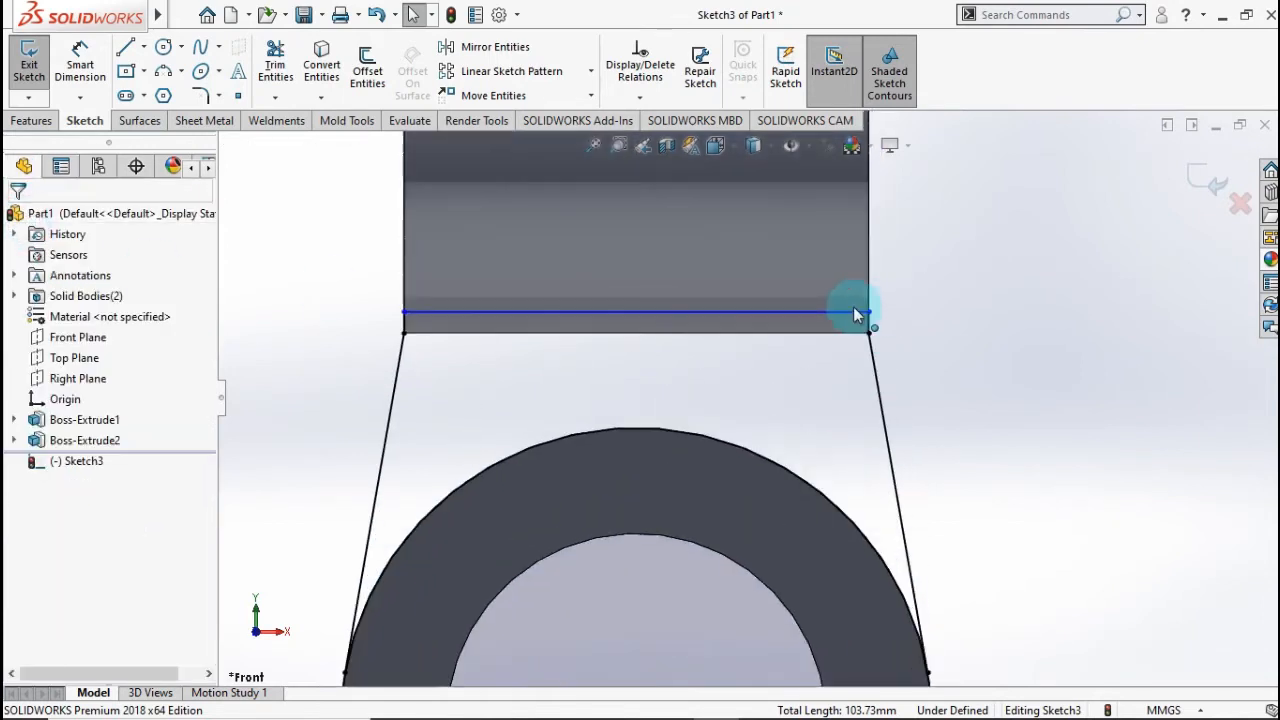
click(80, 62)
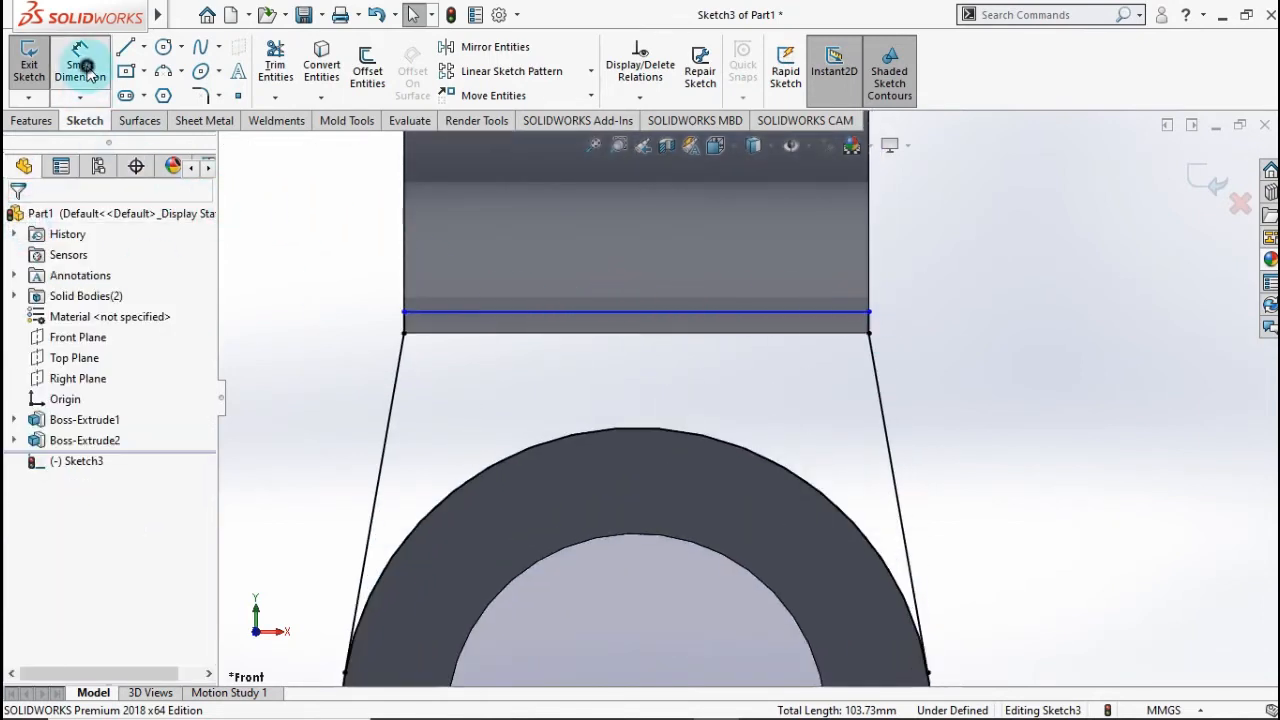
click(848, 332)
click(846, 333)
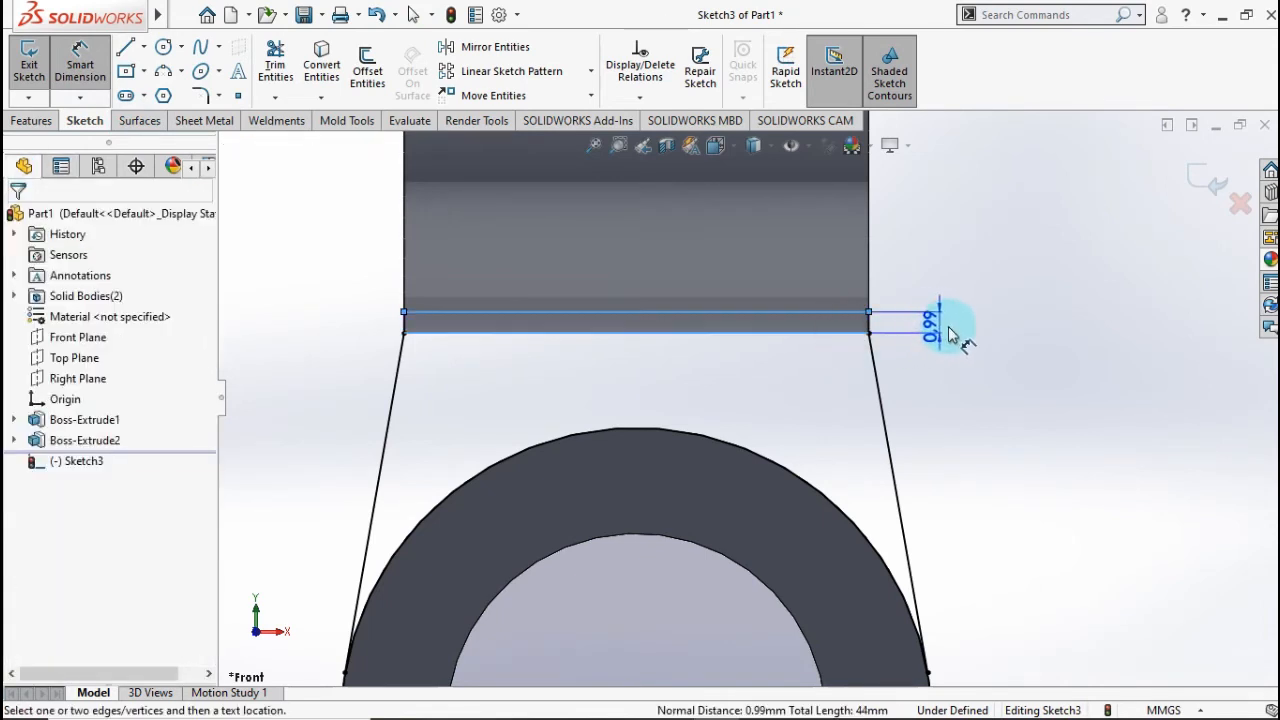
click(985, 318)
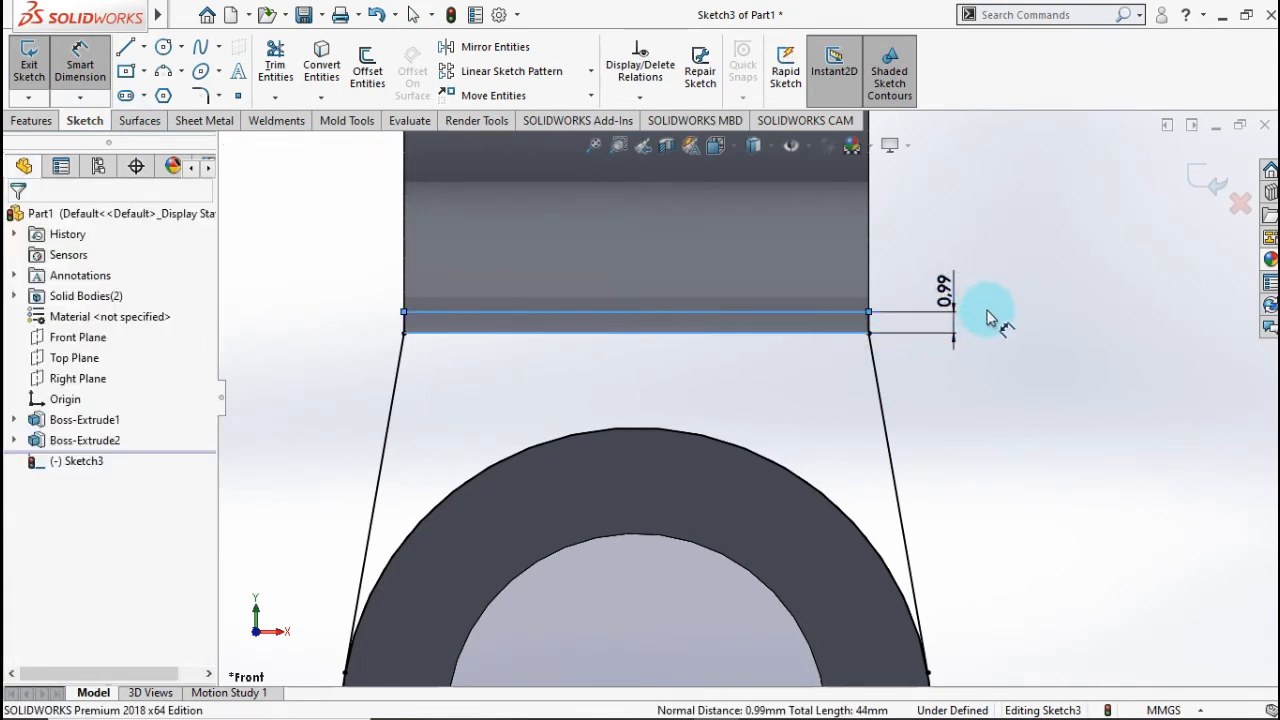
click(877, 286)
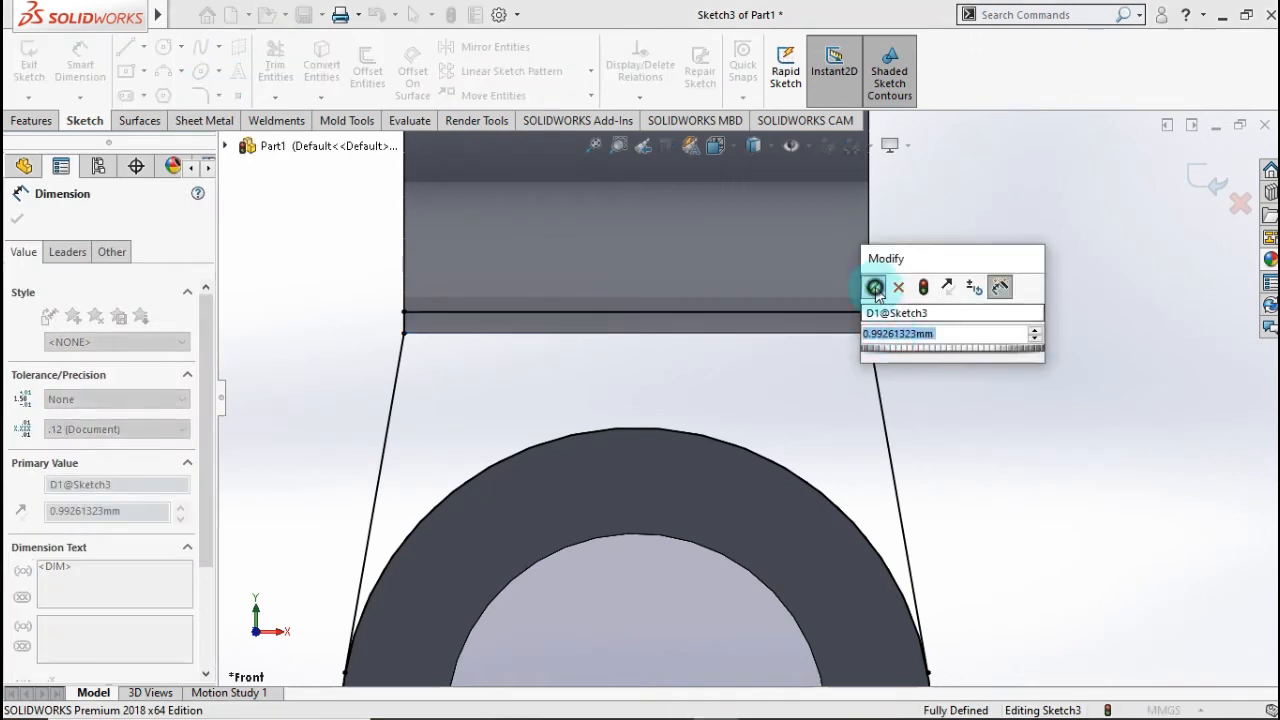
Step: Trim away the lower arc of the large circle to leave a closed web profile
scroll(855, 415, up, 3)
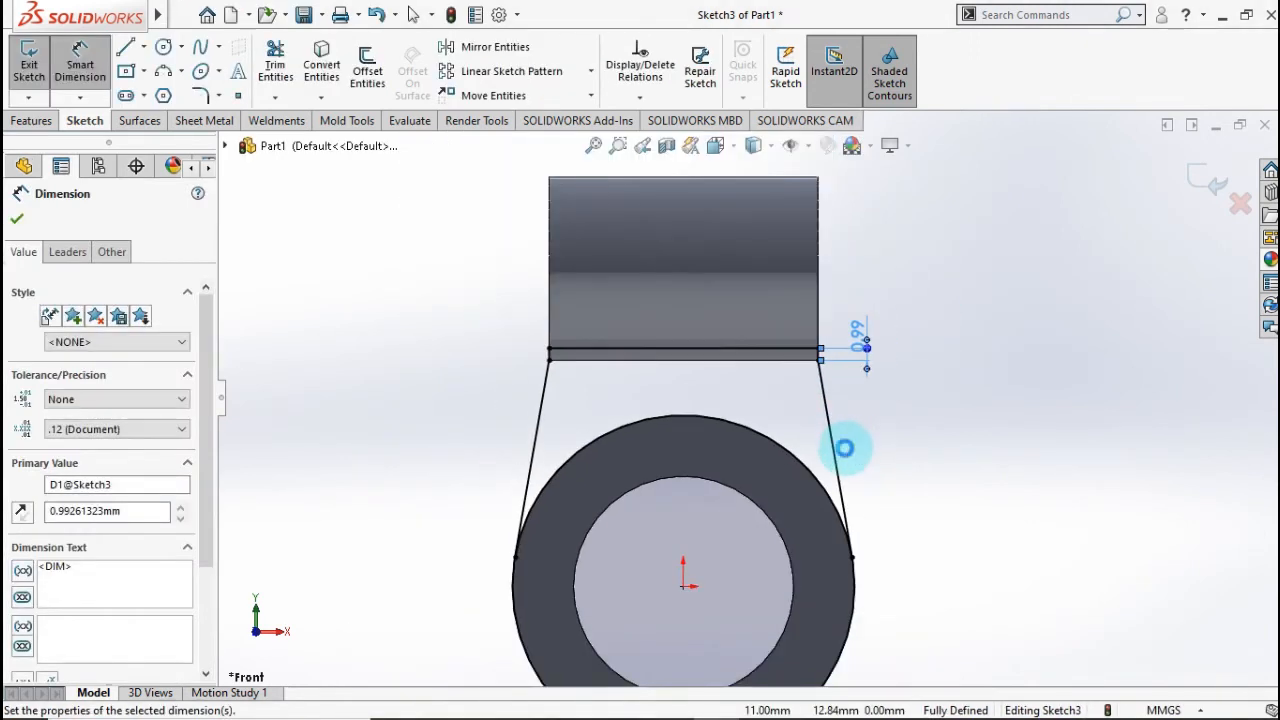
click(275, 66)
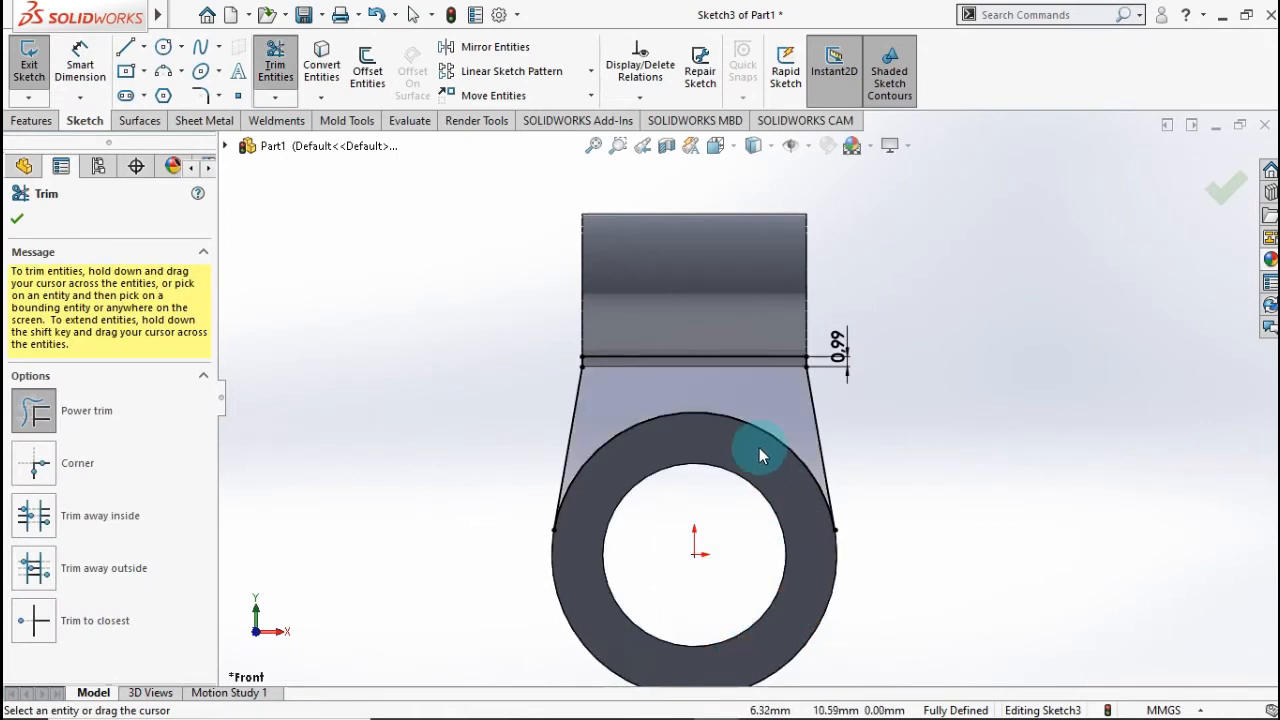
click(1222, 190)
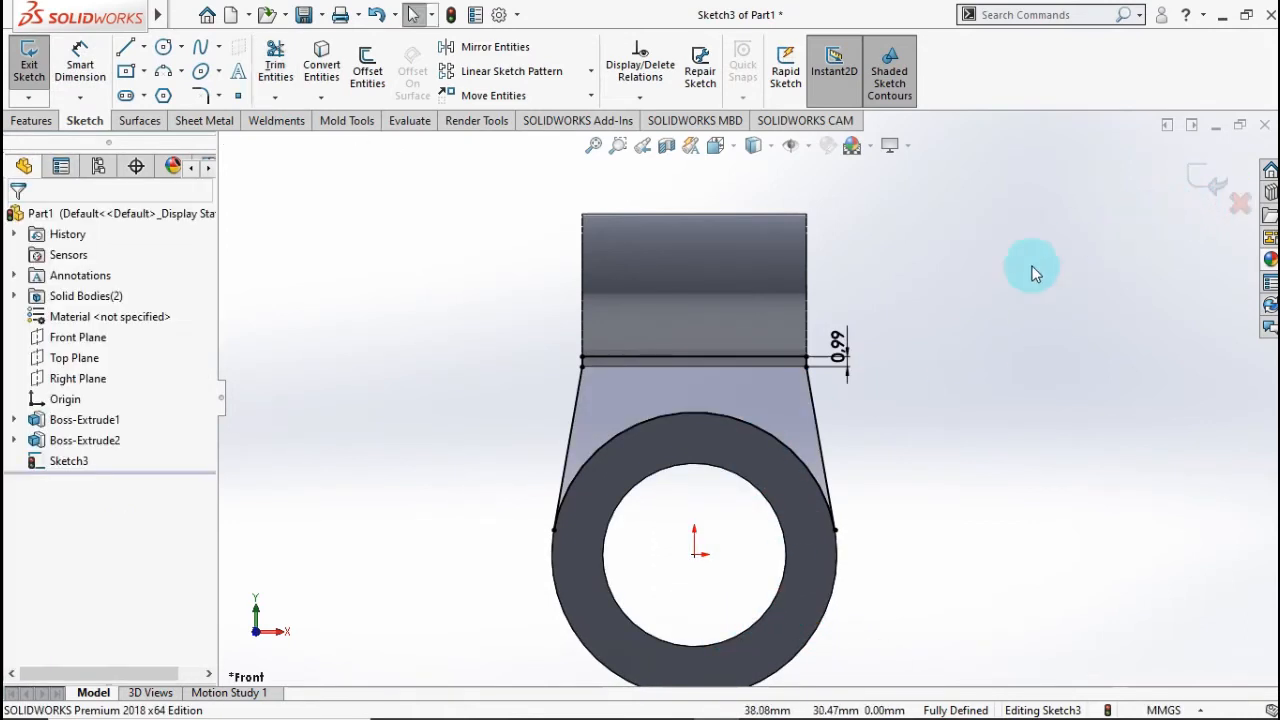
Step: Extrude the web profile 5 mm with the Mid Plane end condition, merging it with both tubes
click(40, 121)
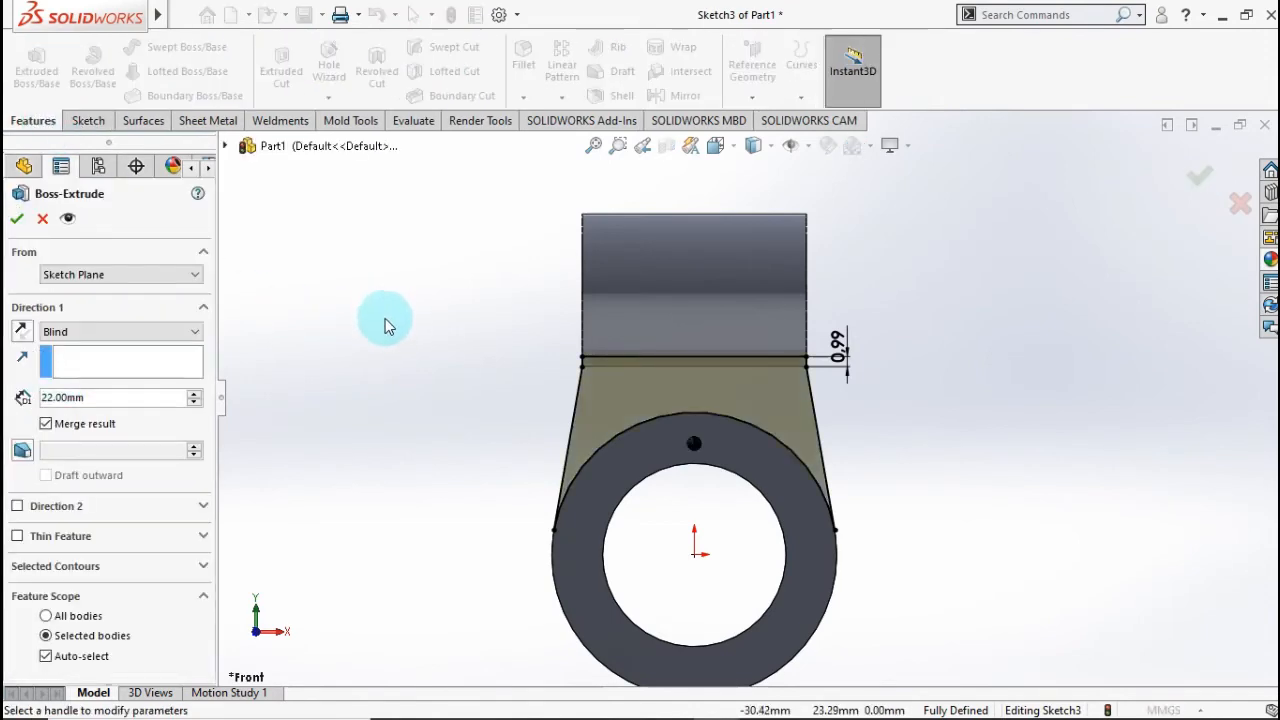
click(143, 333)
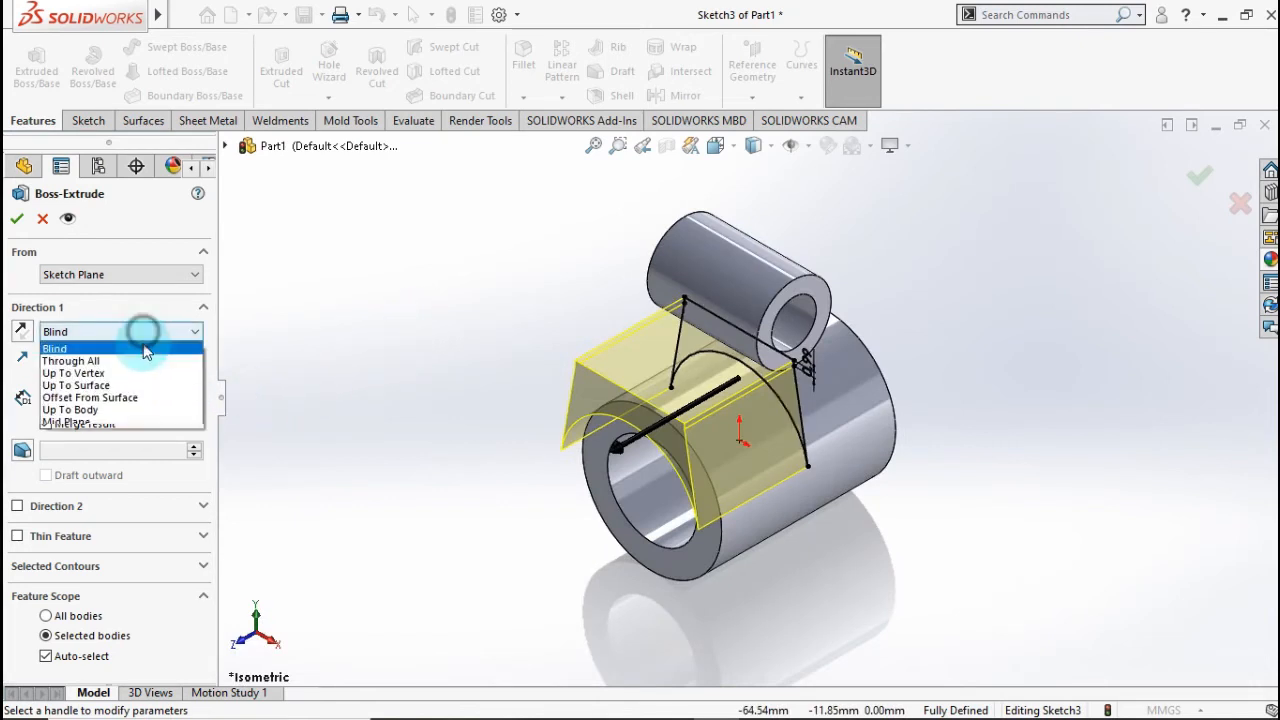
click(135, 418)
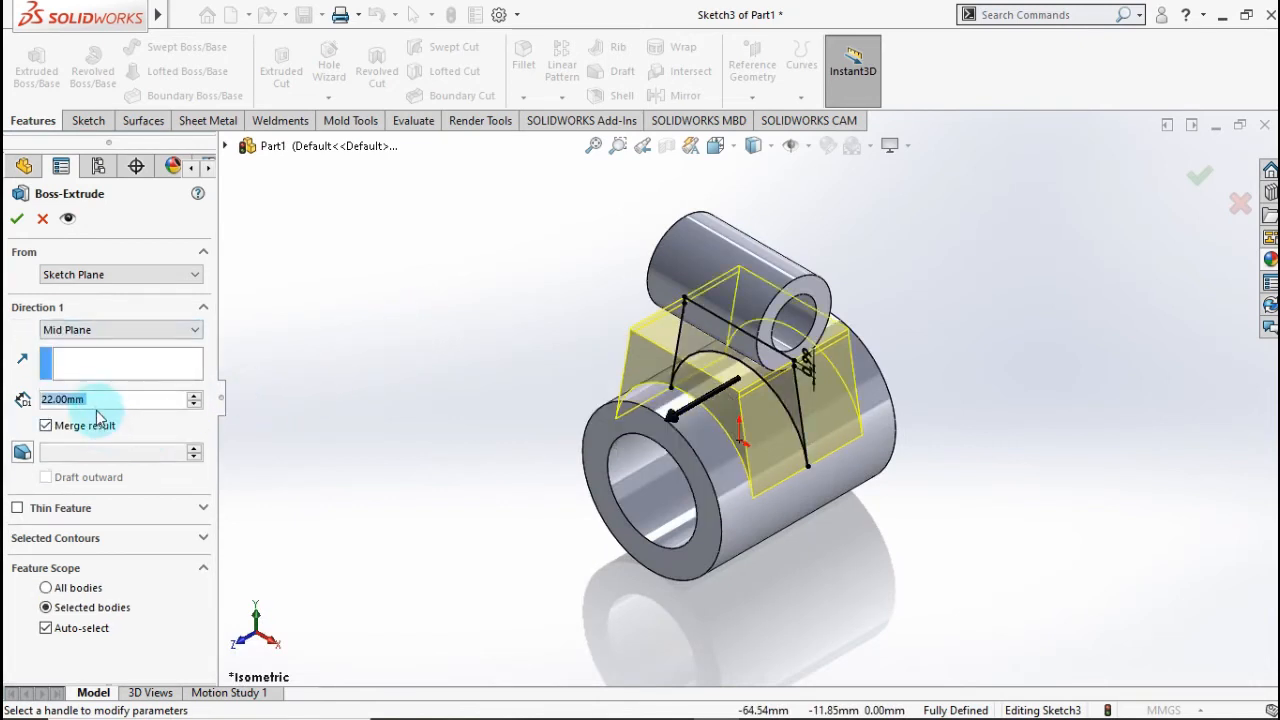
text(5)
key(Return)
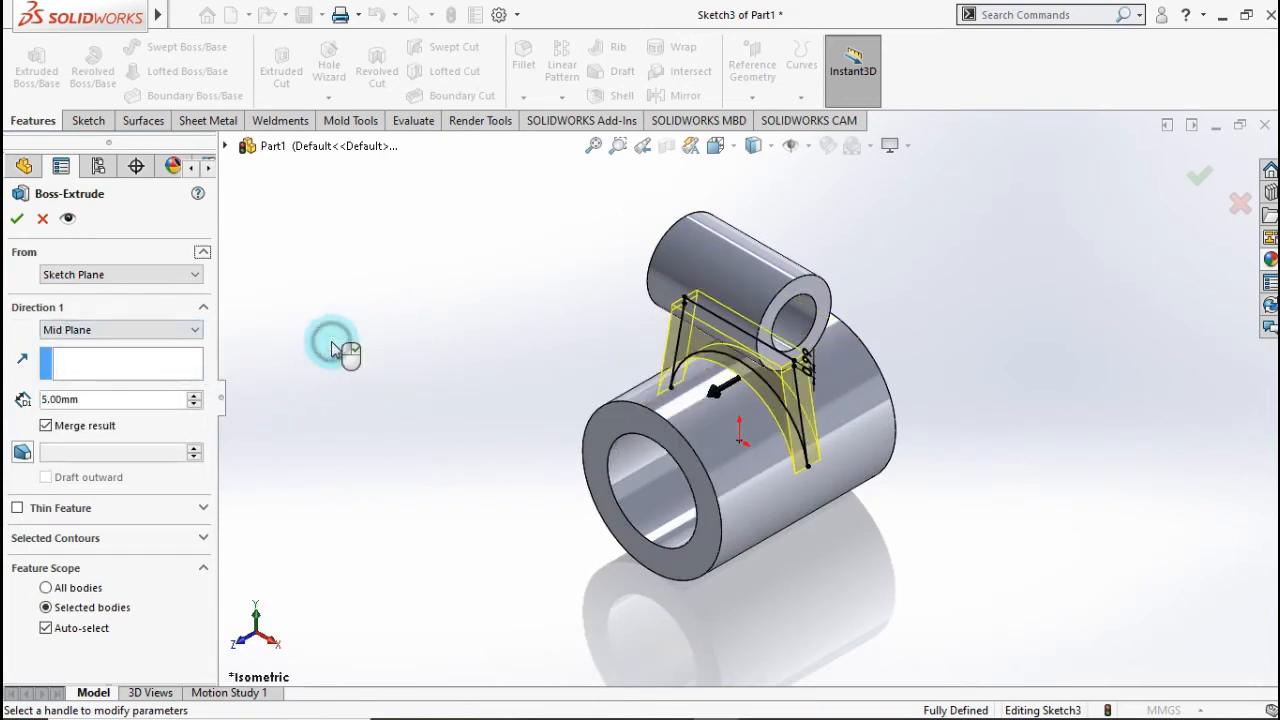
click(1200, 177)
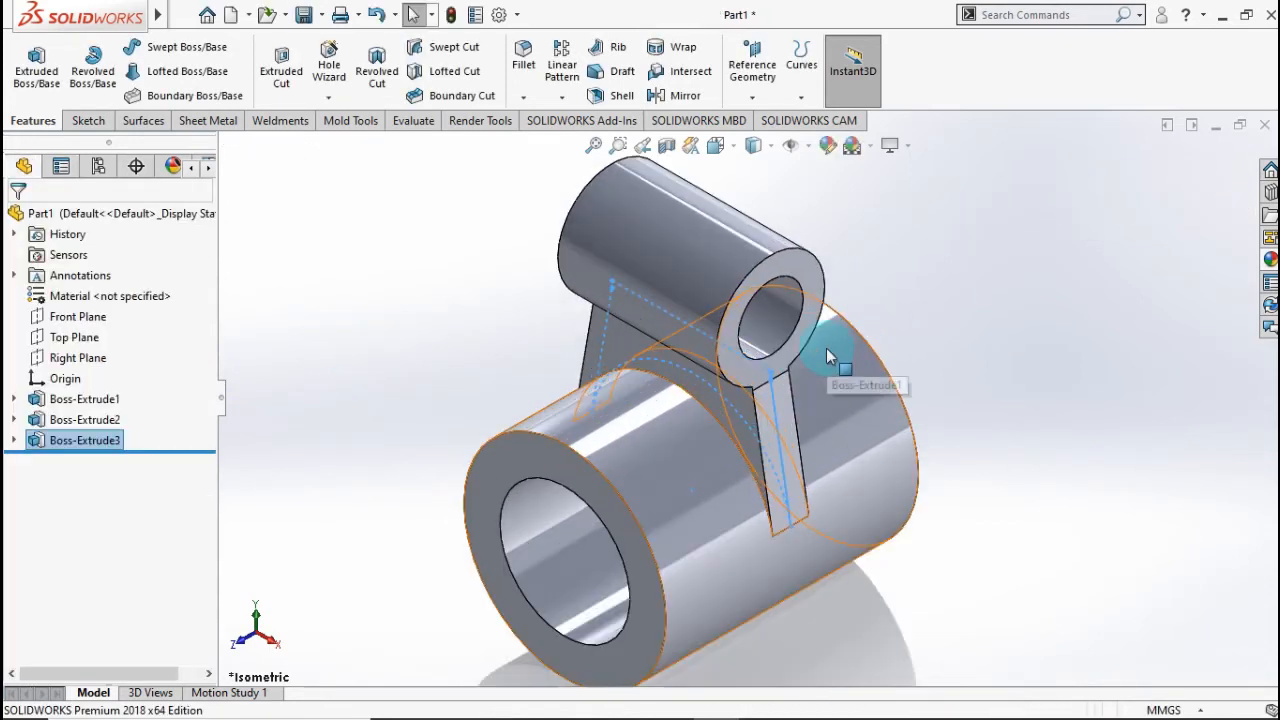
middle_drag(955, 310, 929, 332)
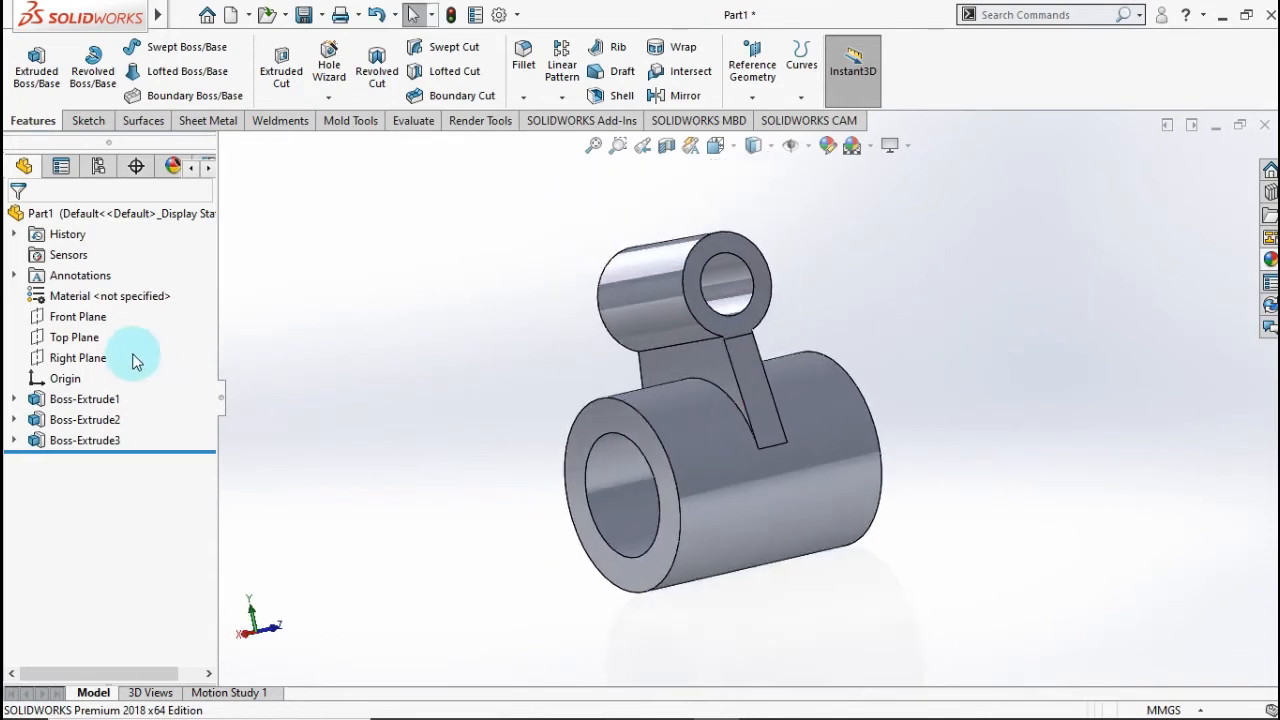
Step: Start a sketch on the Right Plane and convert the small tube's outer circular edge into sketch geometry
click(90, 360)
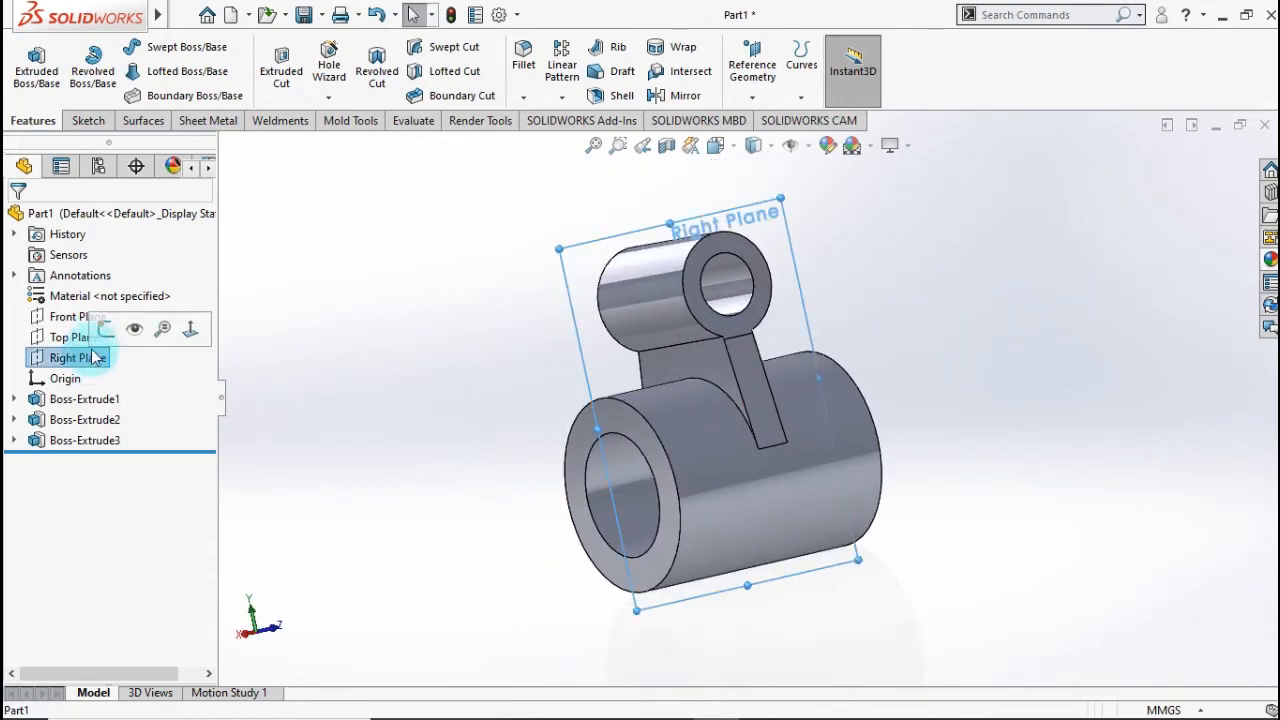
click(122, 325)
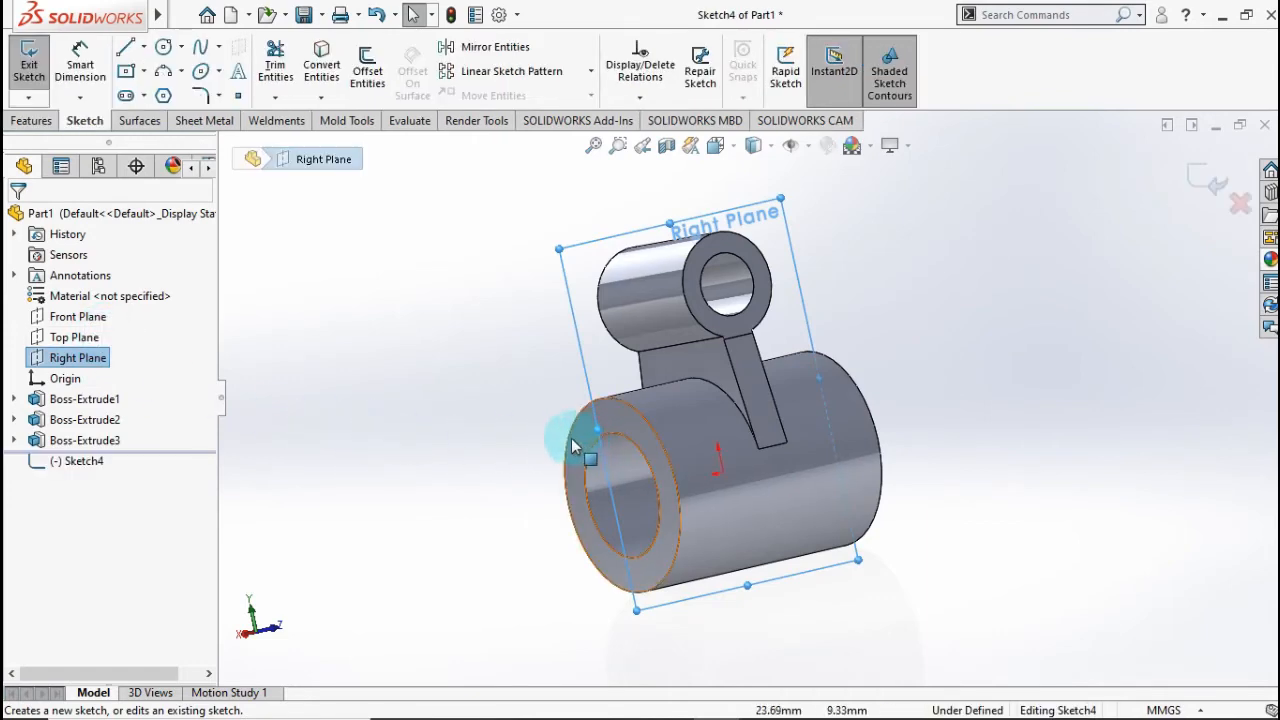
click(438, 346)
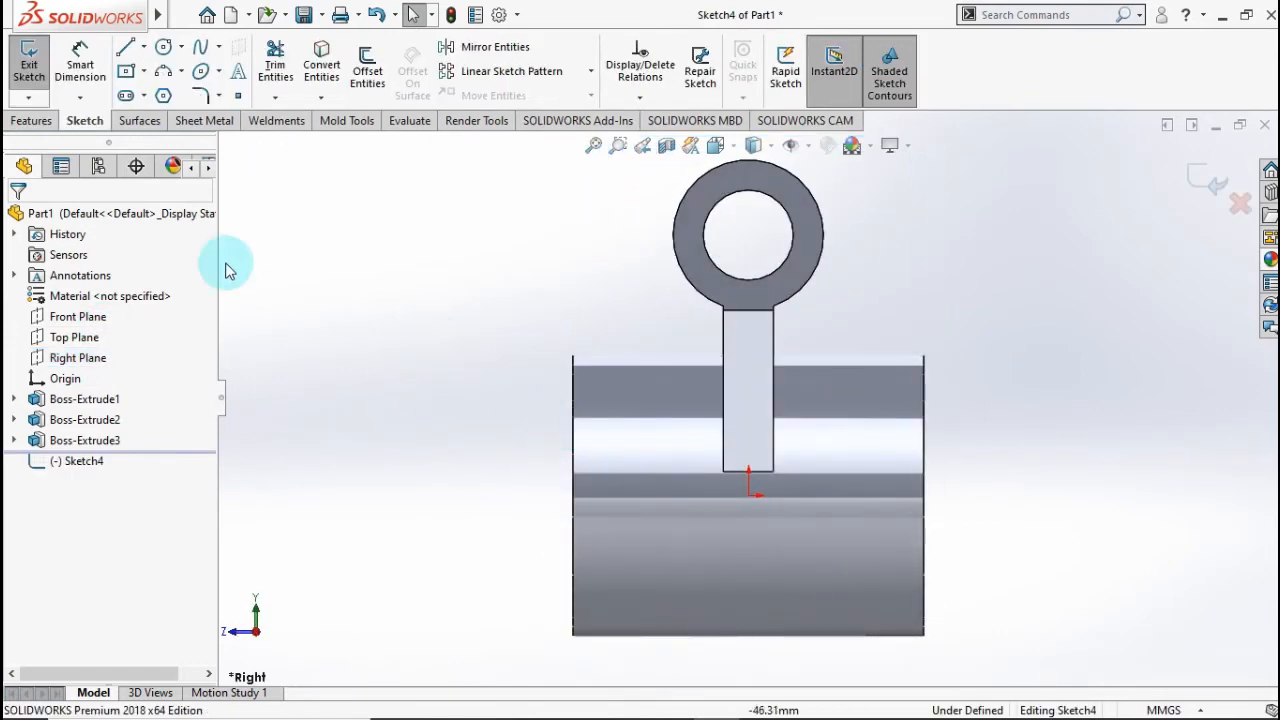
click(121, 50)
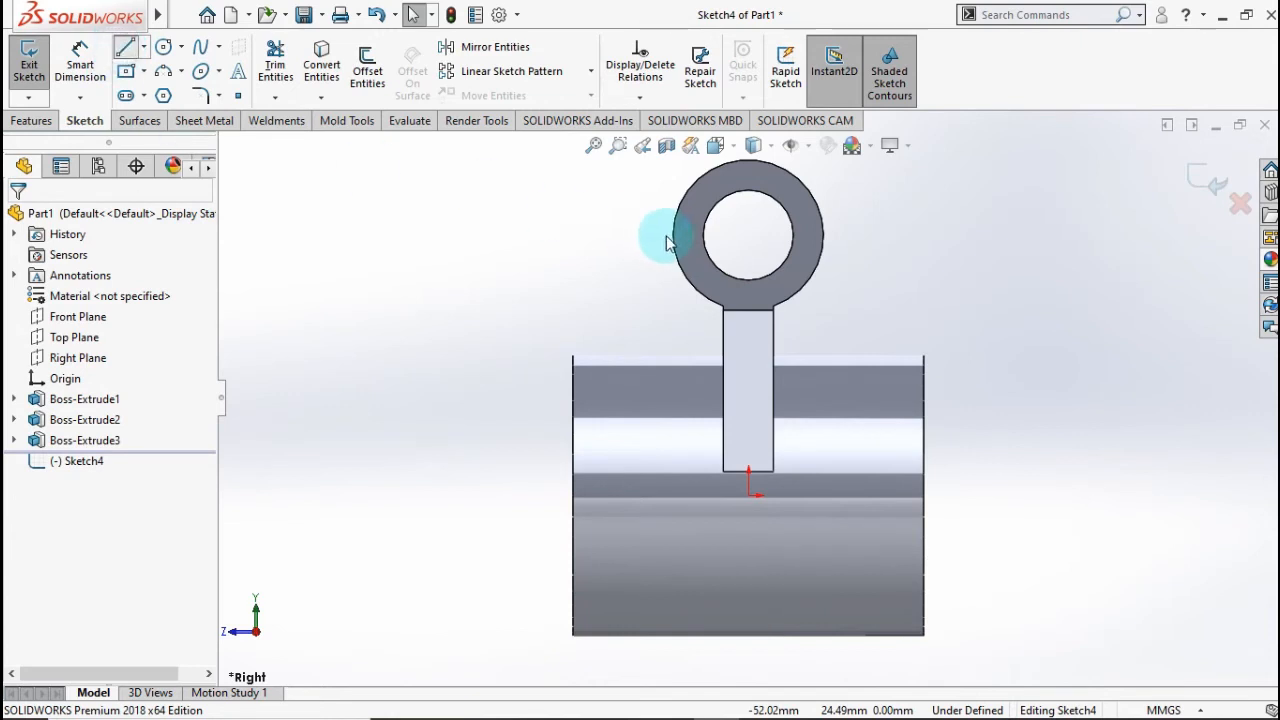
key(Escape)
click(677, 217)
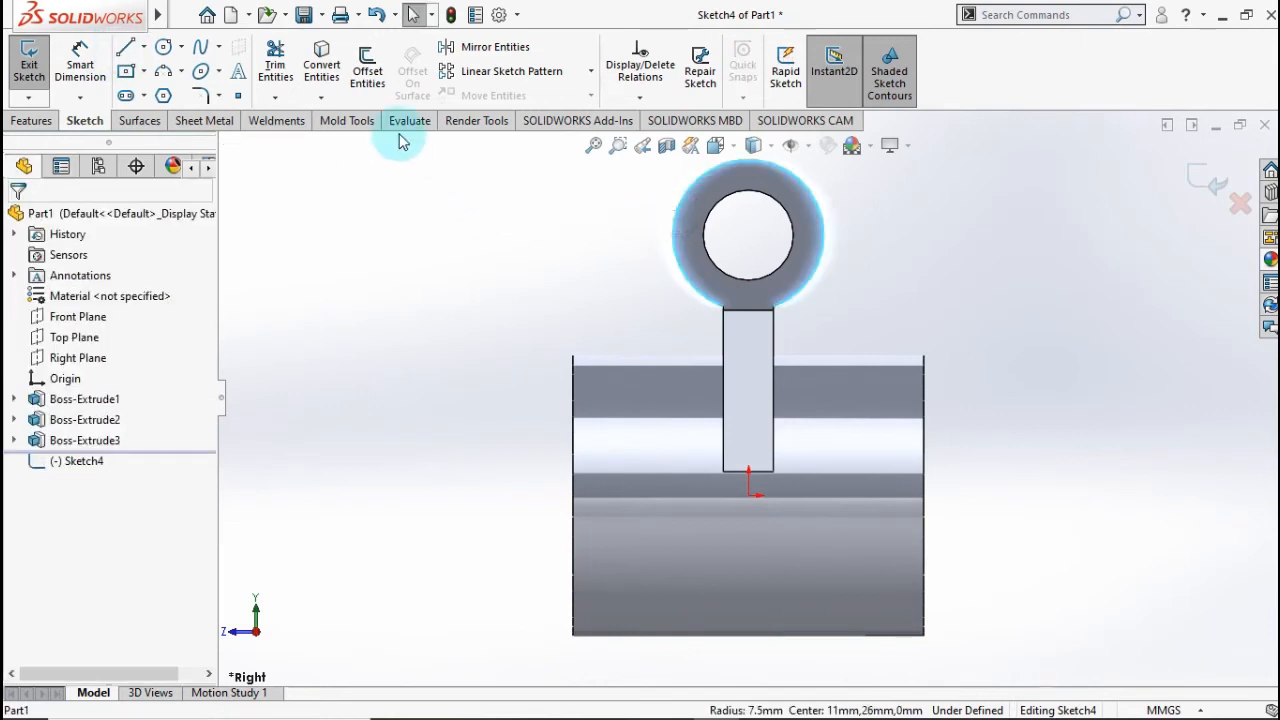
click(321, 62)
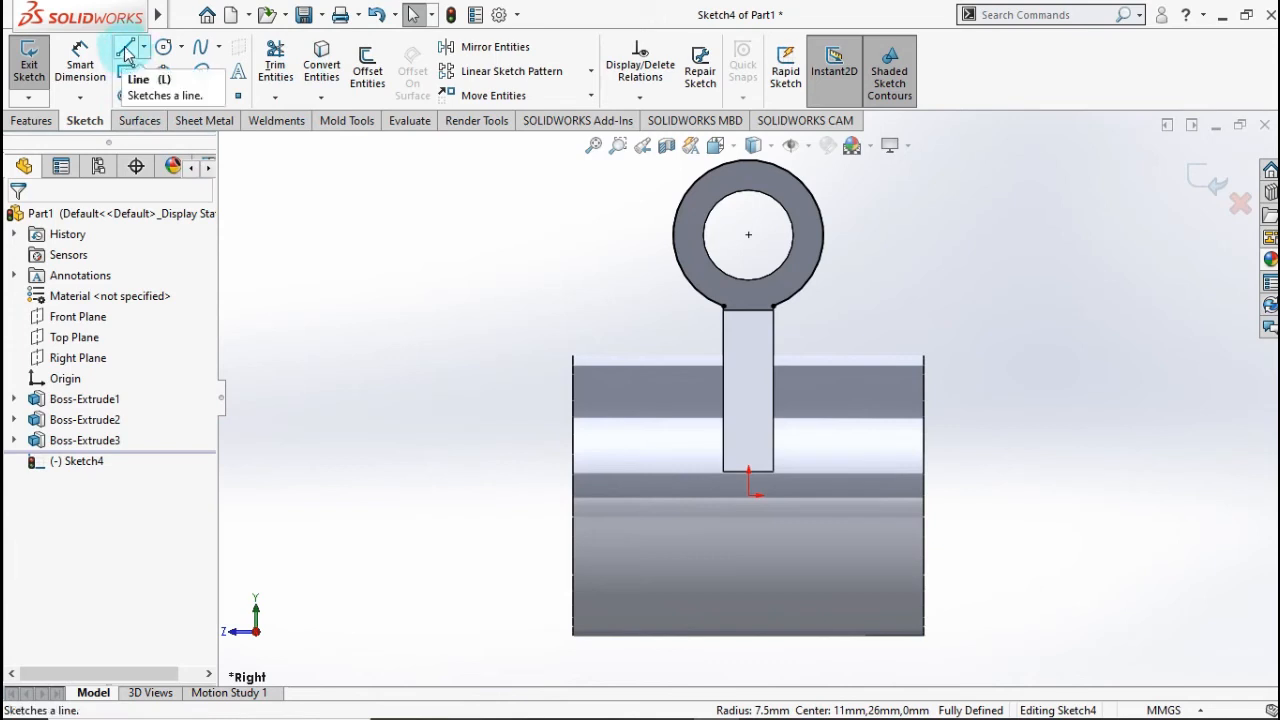
Step: Sketch the second web's outline with slanted lines from the small tube's arc to the large tube's ends, joined by short verticals and a horizontal base line
click(125, 52)
scroll(700, 232, down, 2)
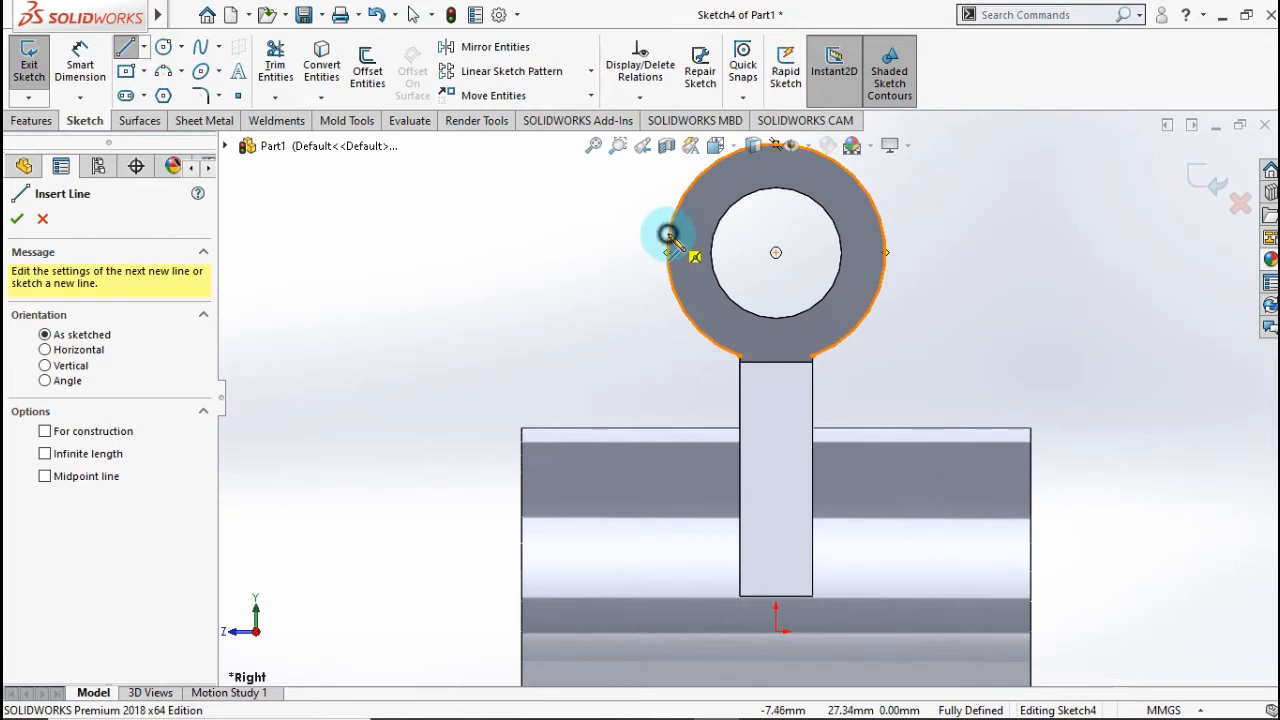
click(668, 235)
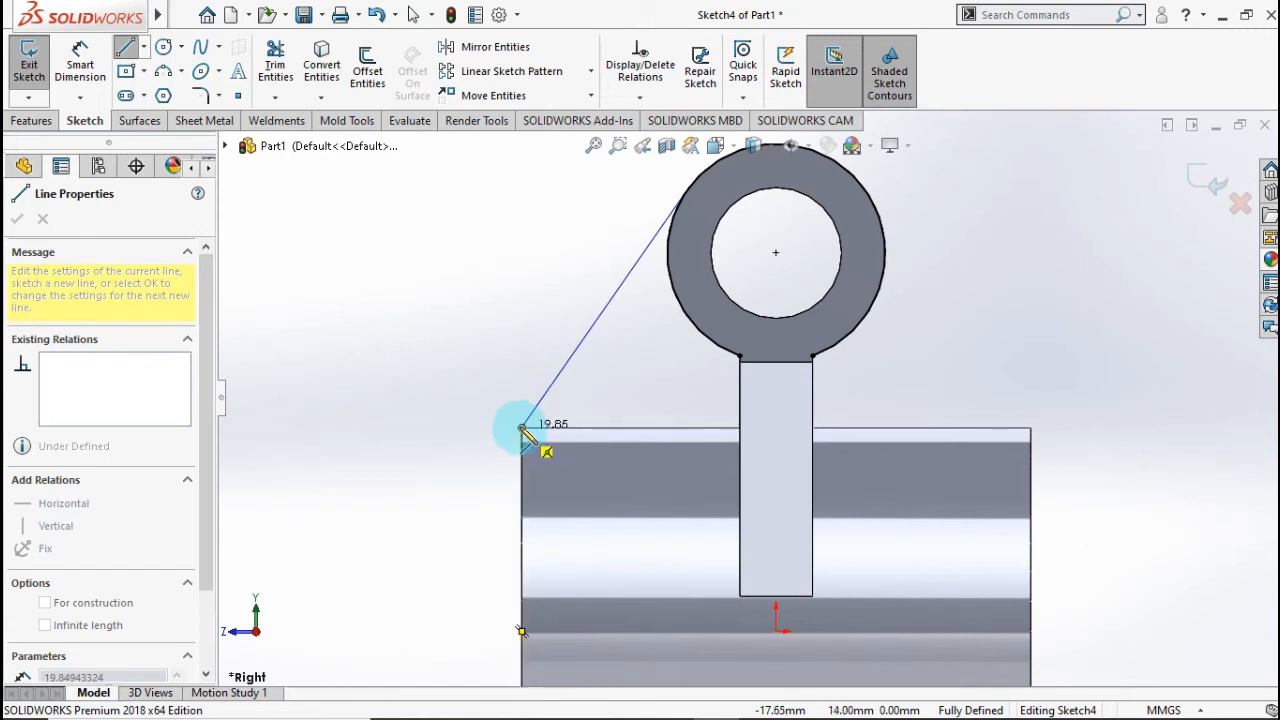
click(521, 428)
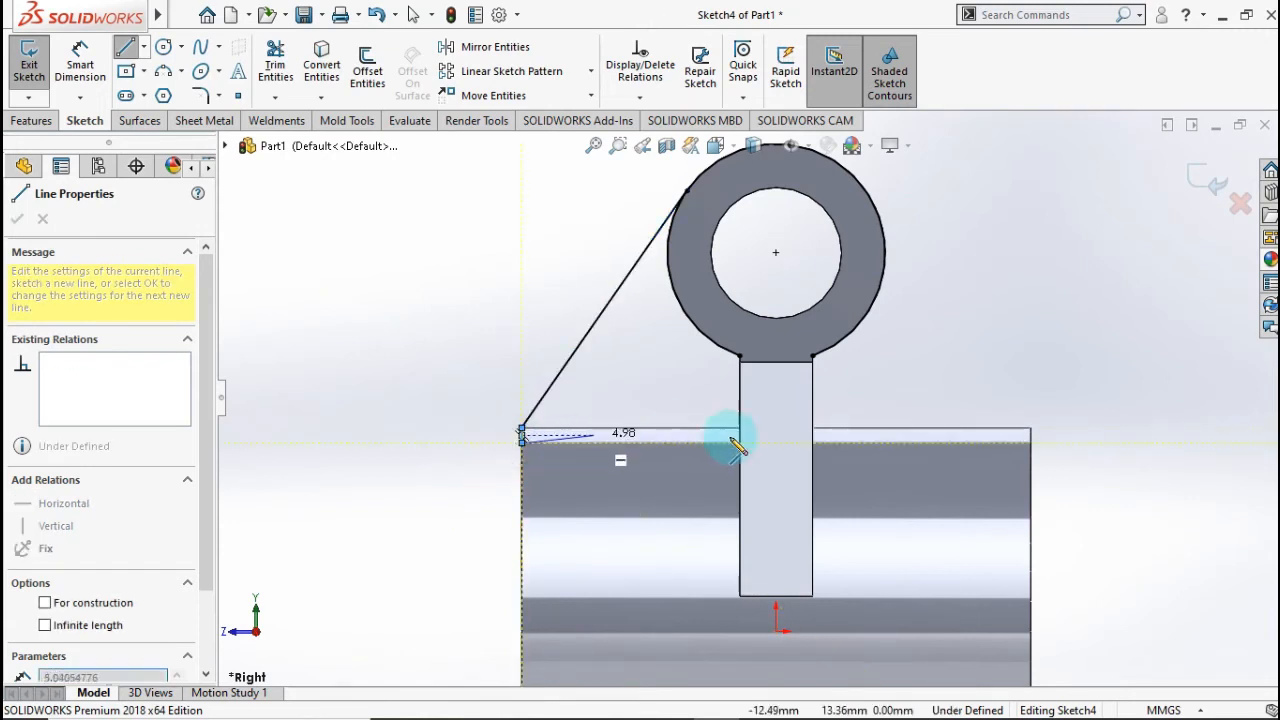
click(1031, 440)
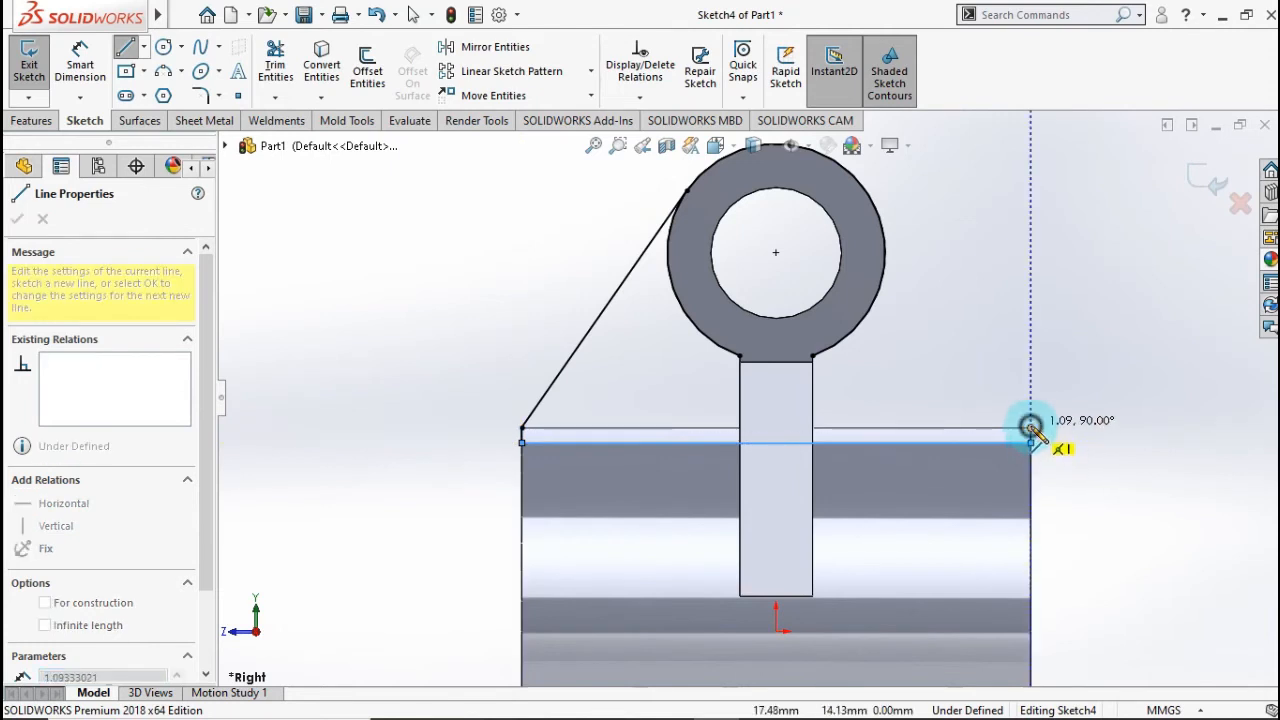
click(884, 234)
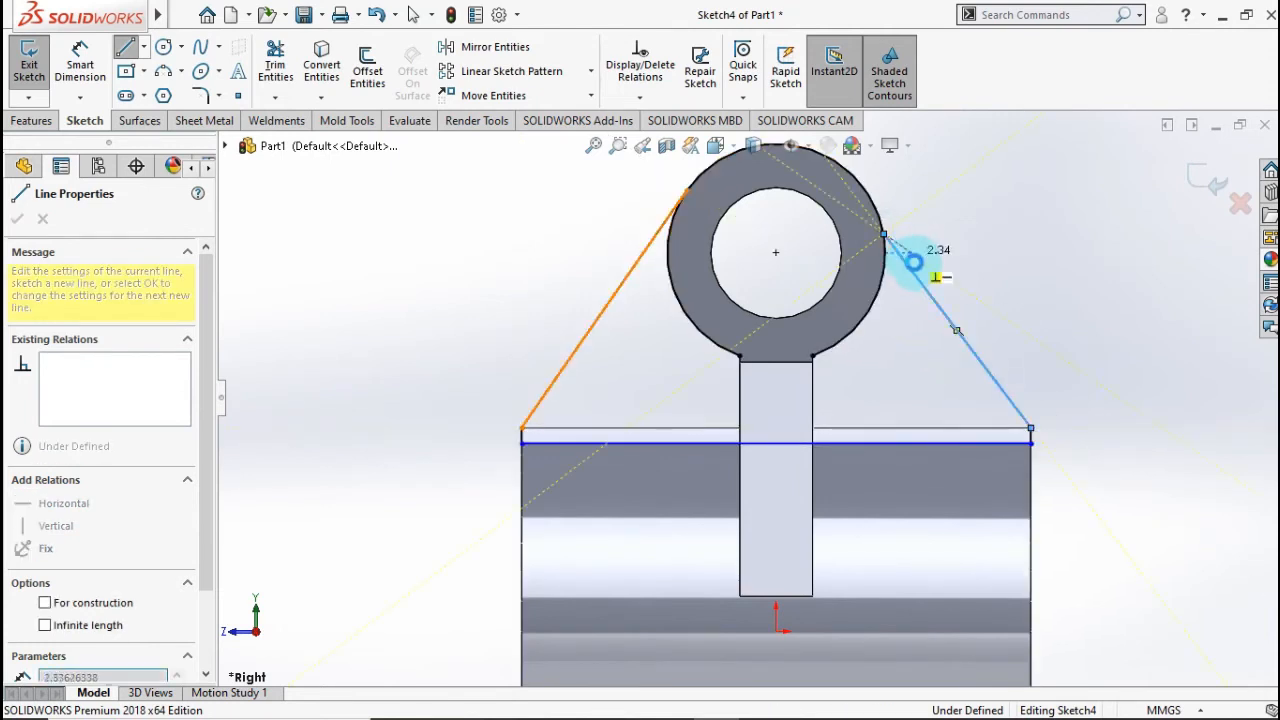
key(Escape)
Step: Apply Tangent relations between the small tube's converted arc and both slanted side lines of the outline
click(889, 279)
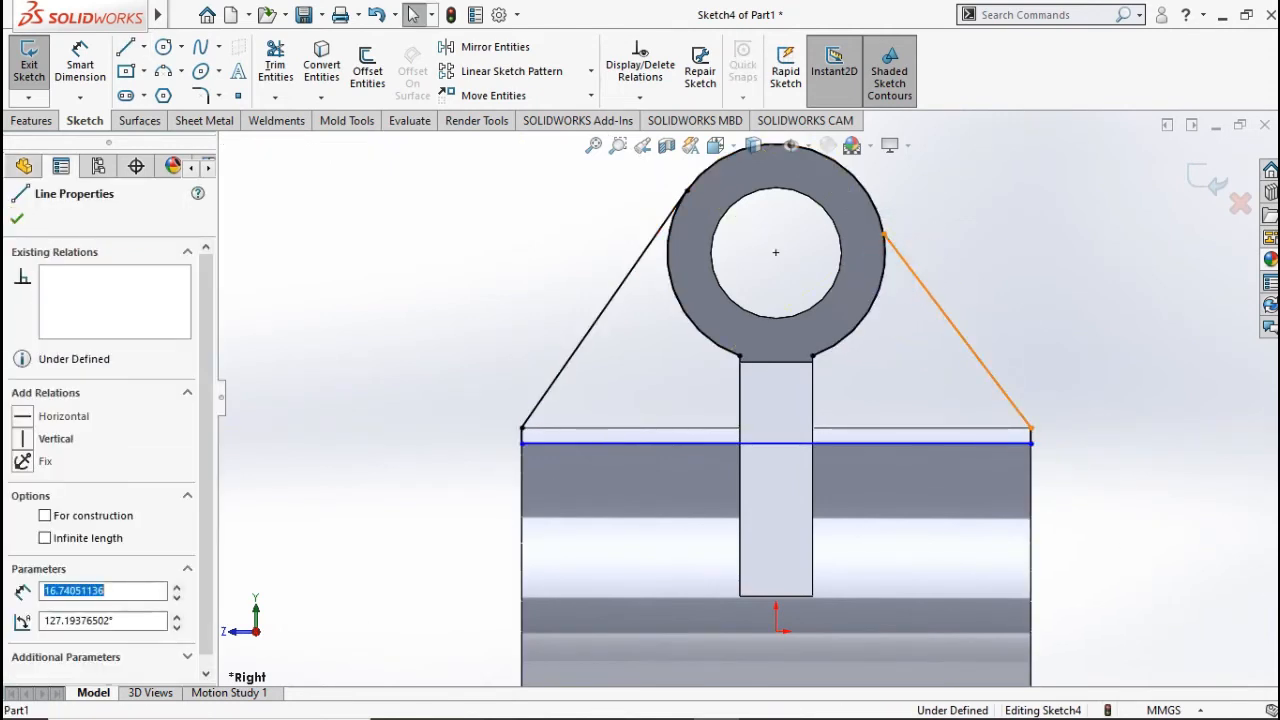
ctrl+click(885, 264)
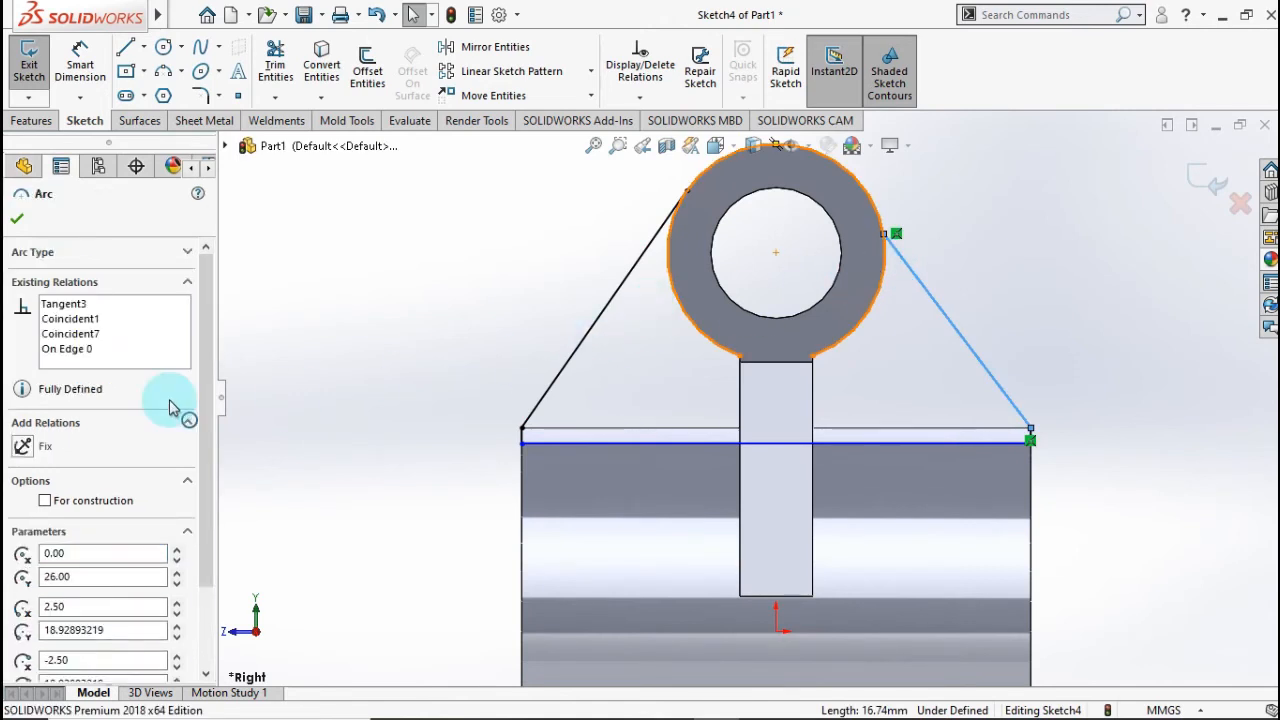
click(23, 523)
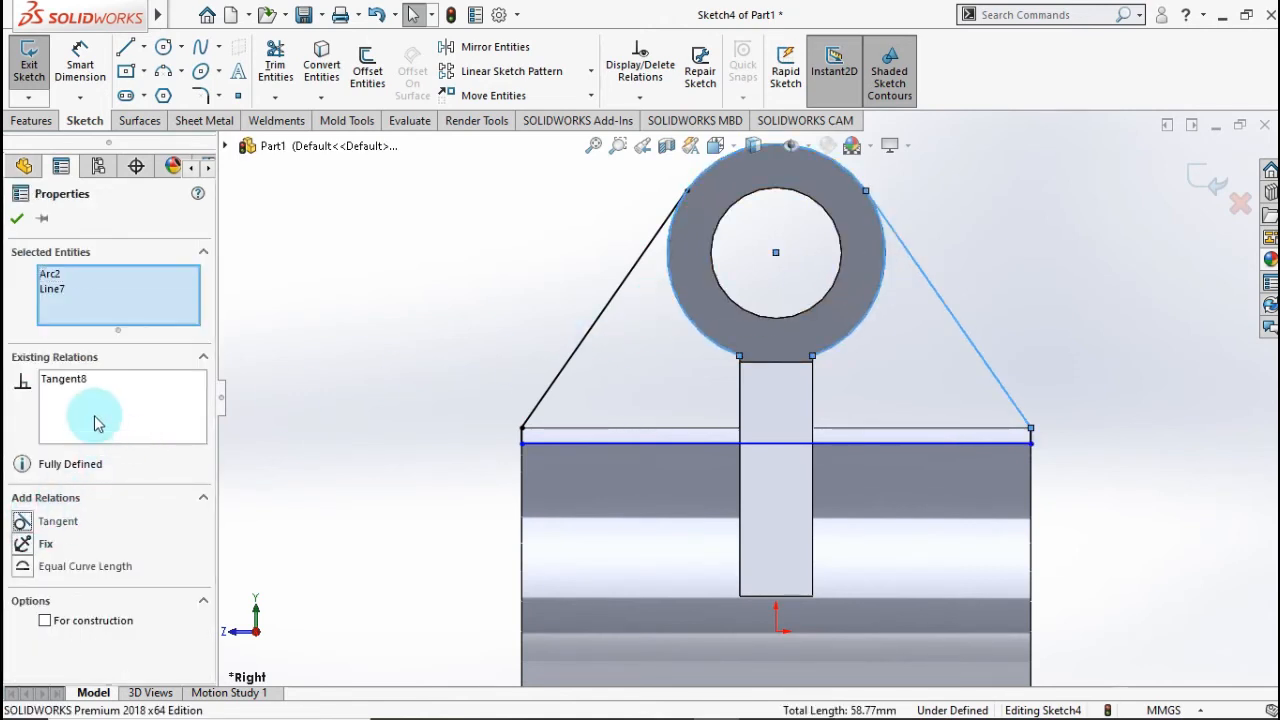
click(13, 219)
click(454, 357)
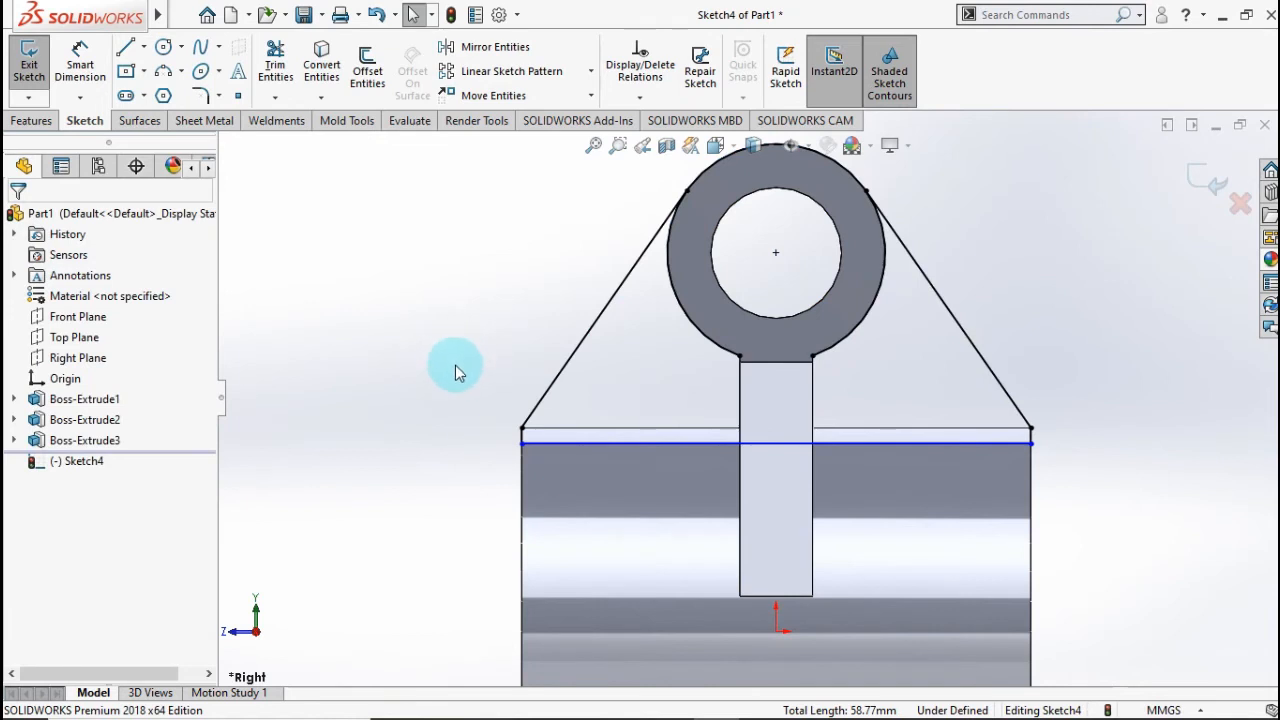
click(566, 368)
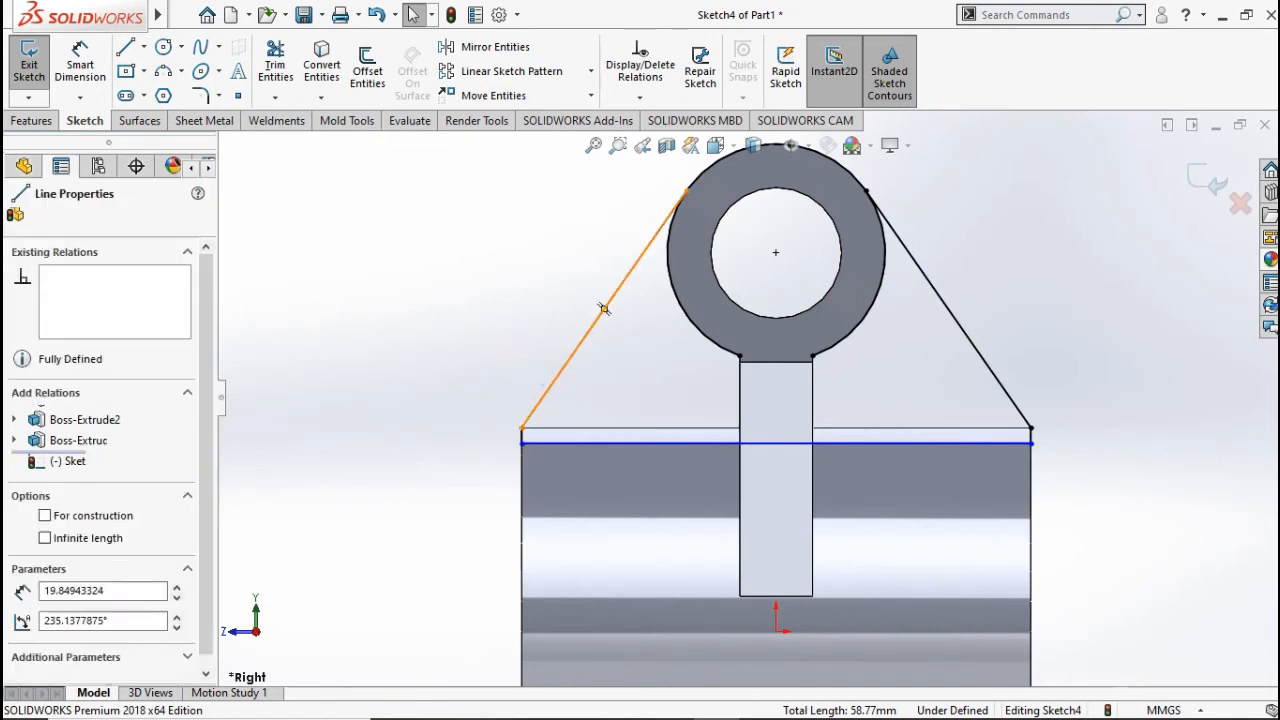
click(680, 300)
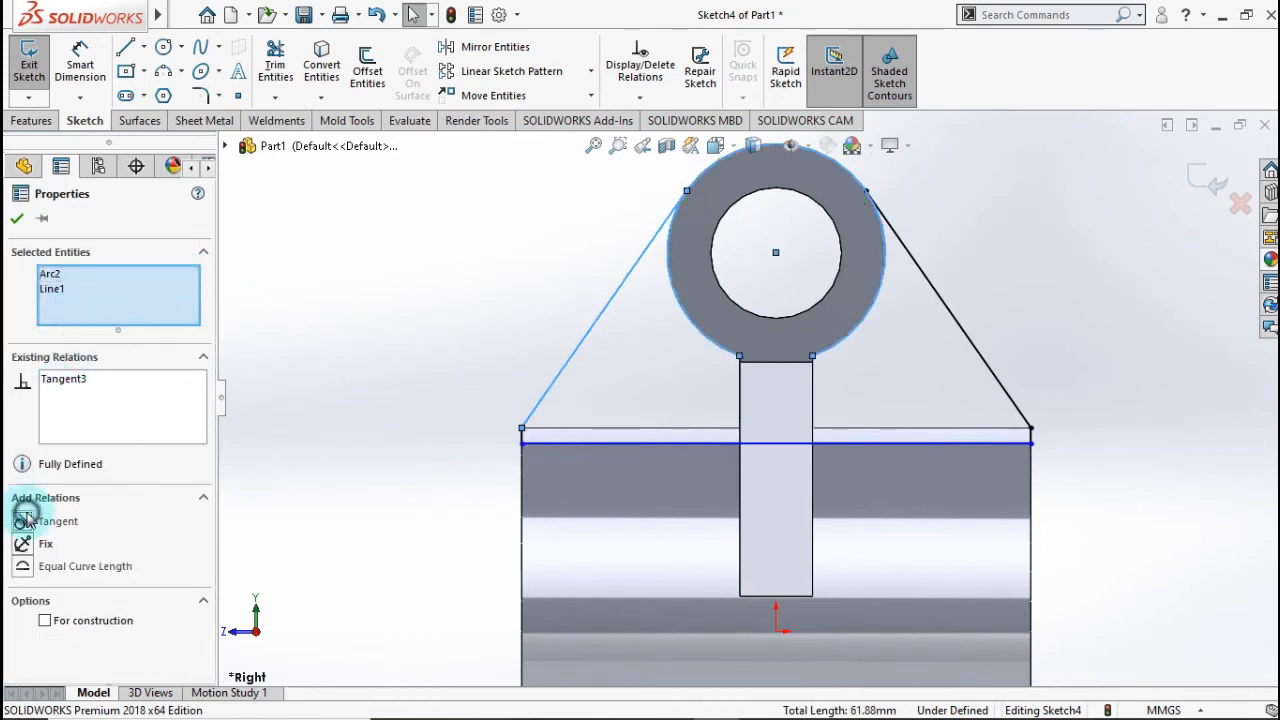
click(17, 218)
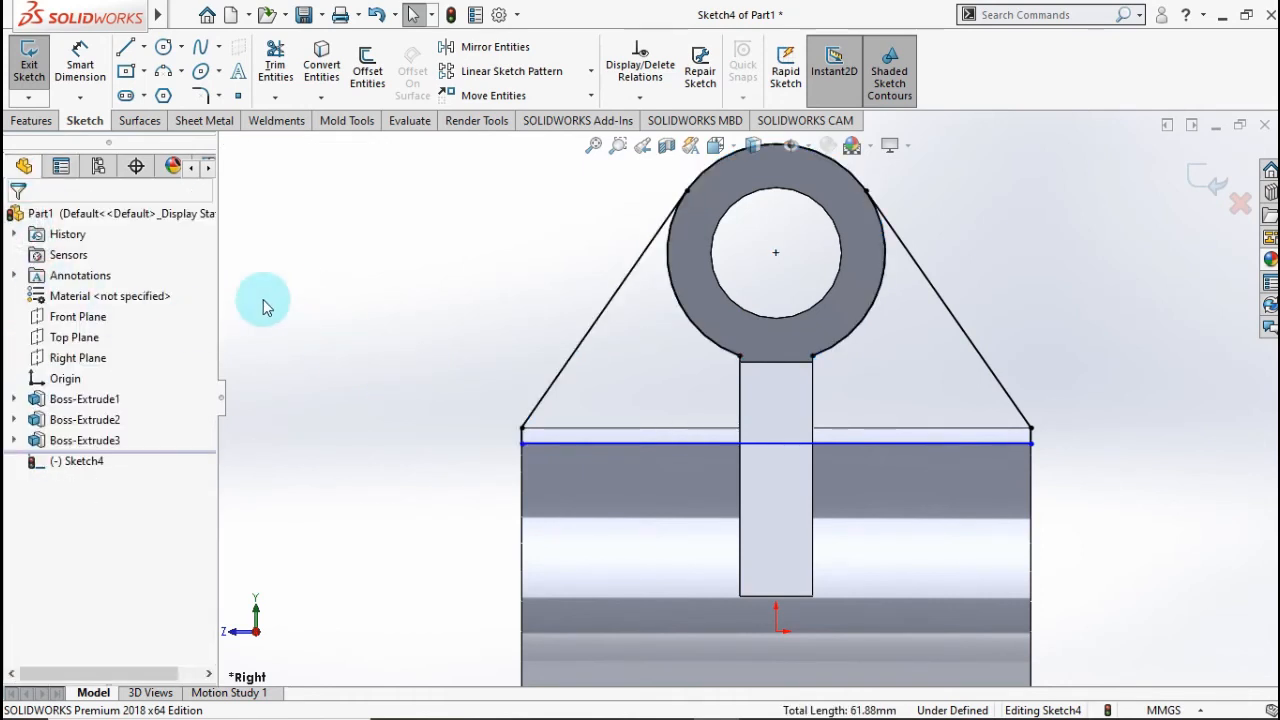
Step: Dimension the short vertical line at the large tube's end to 0.99 mm
click(80, 60)
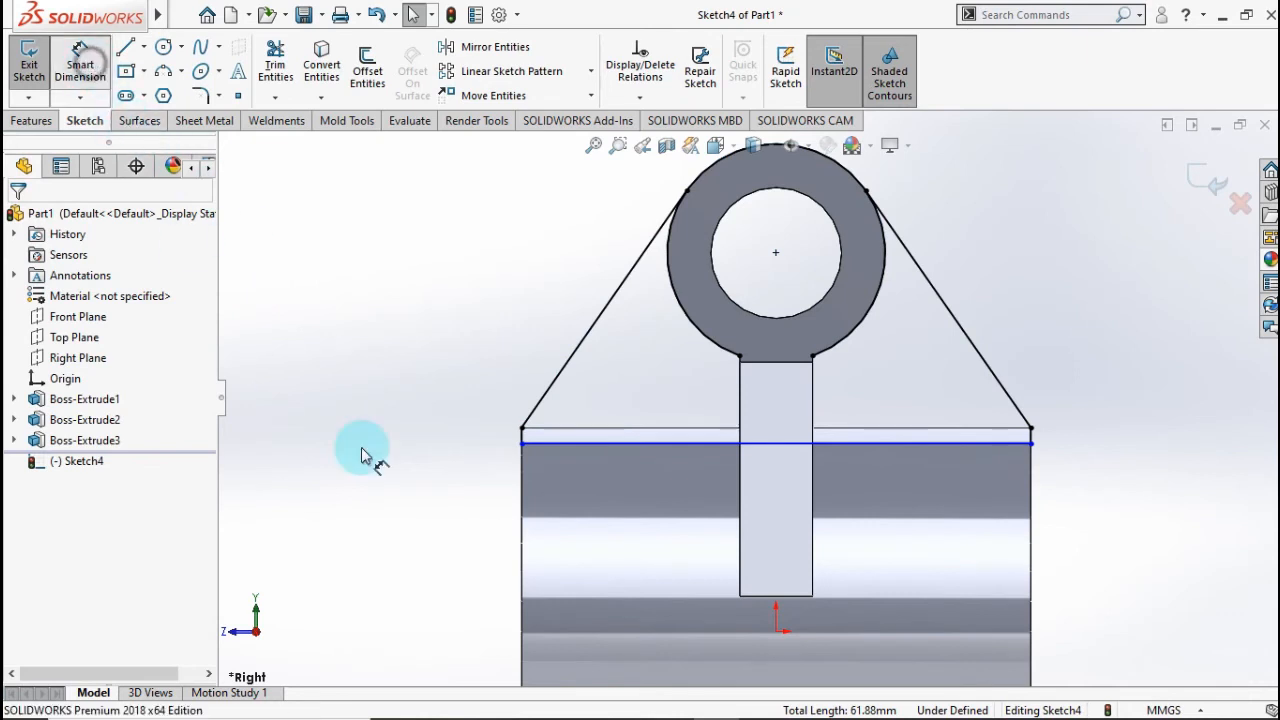
click(509, 434)
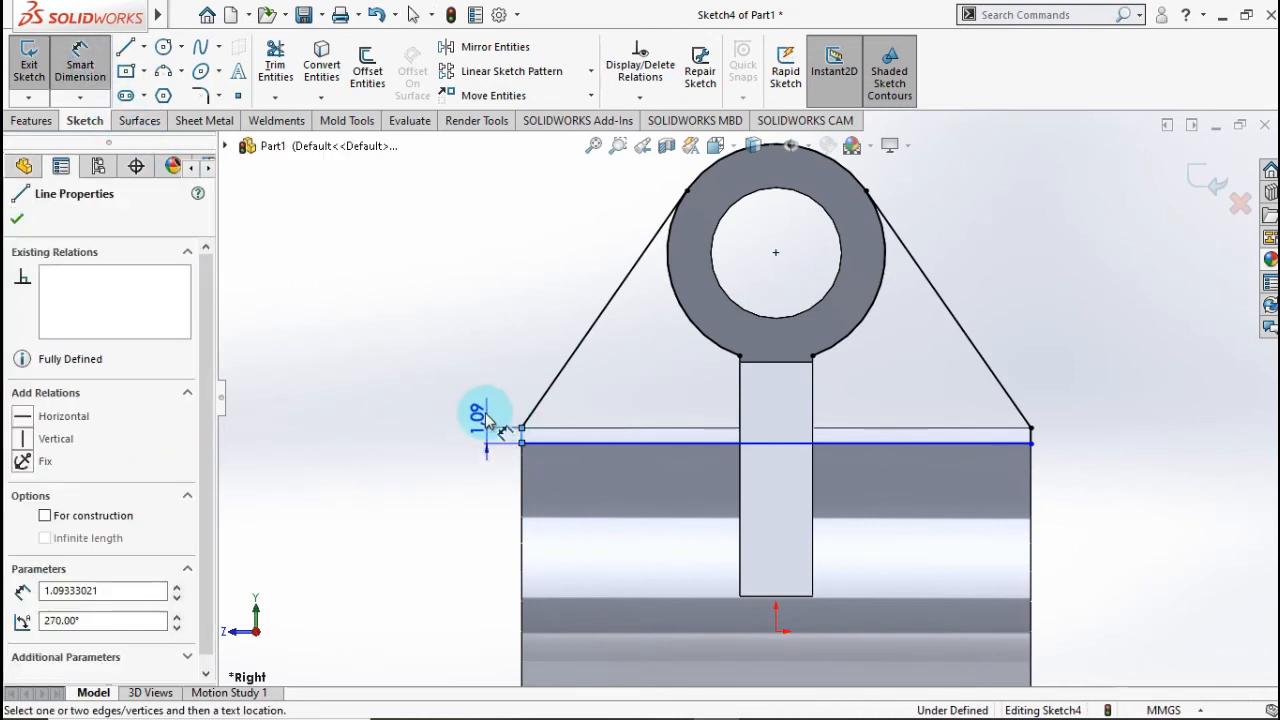
click(481, 396)
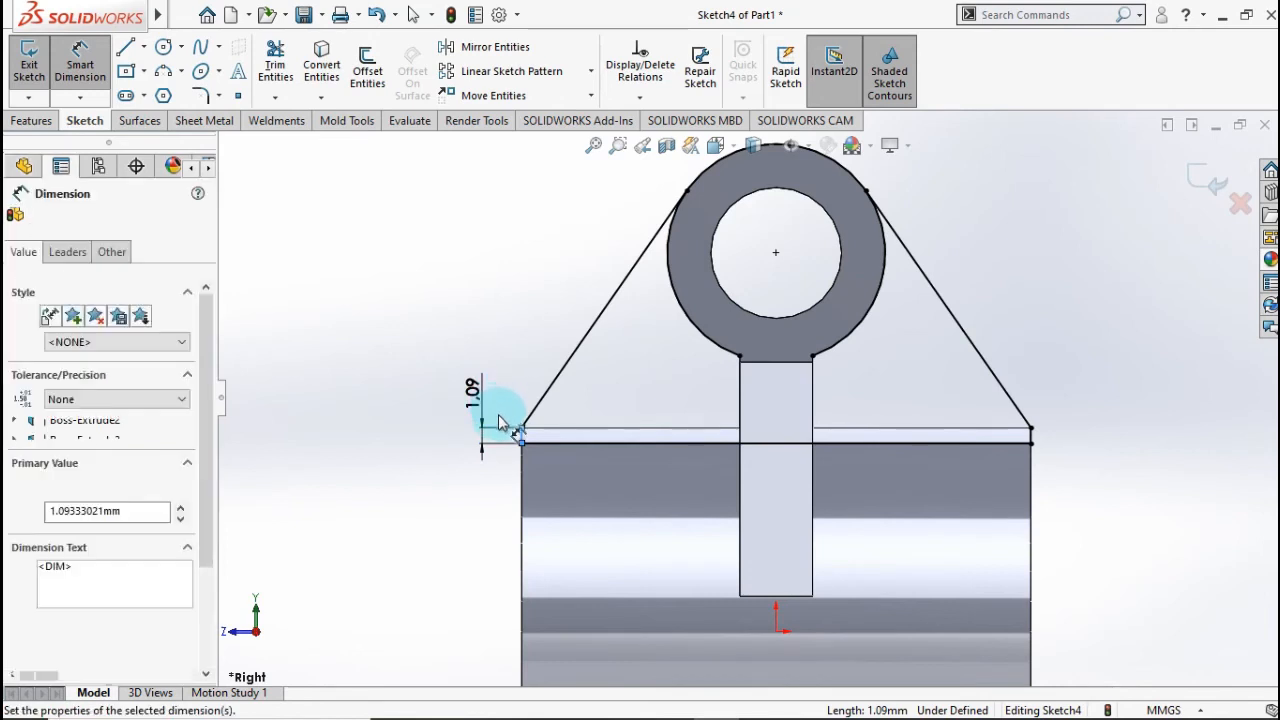
text(0.99)
click(401, 391)
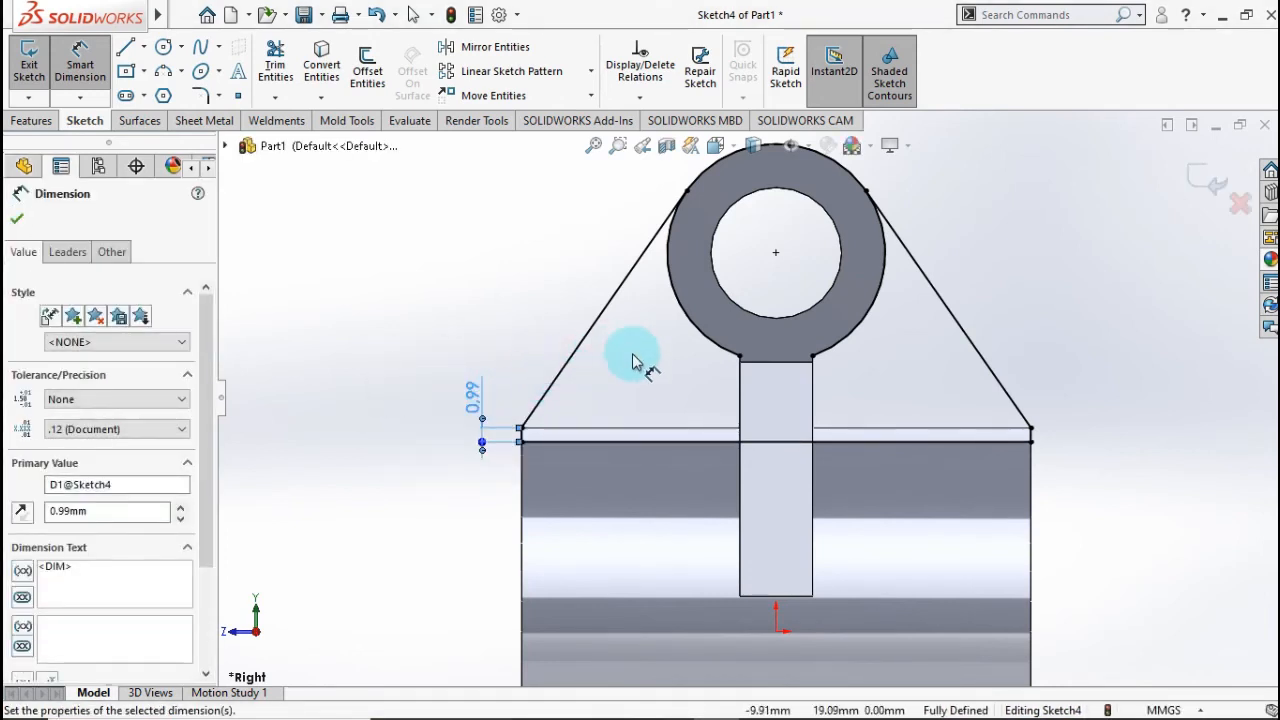
Step: Close the web profile with a horizontal line joining the arc's two lower endpoints at the existing web's top
click(290, 68)
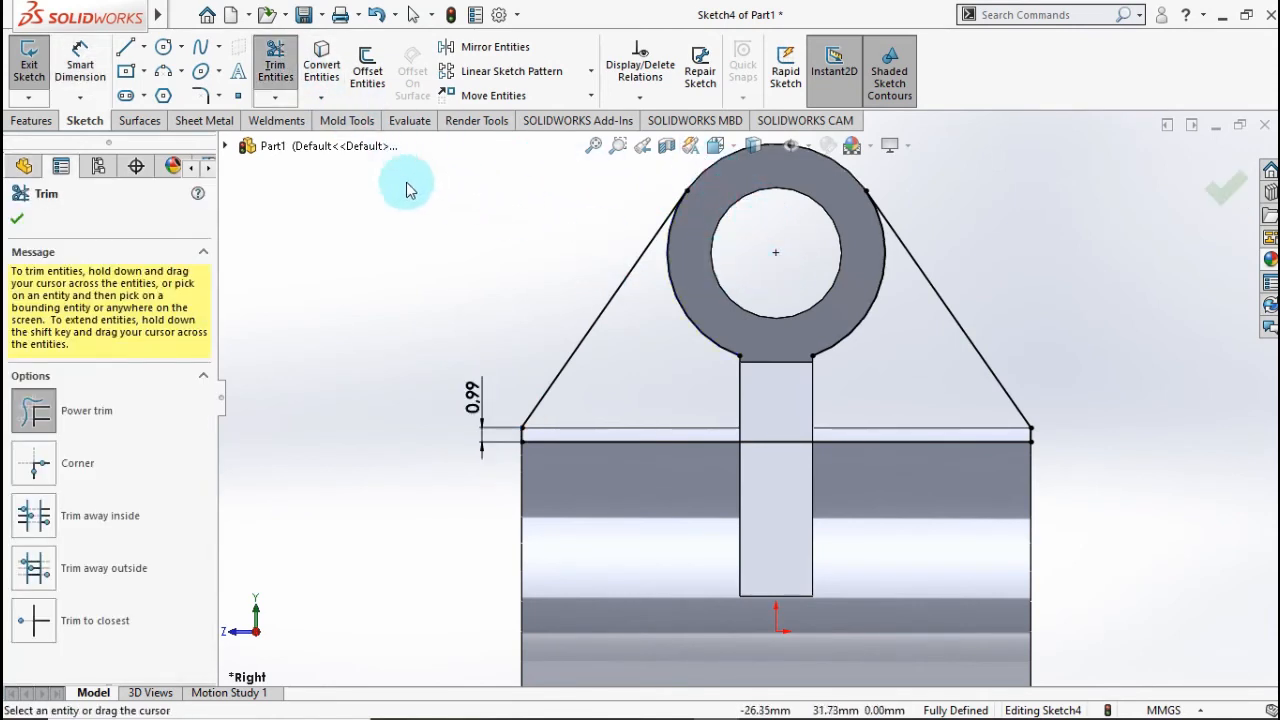
click(125, 48)
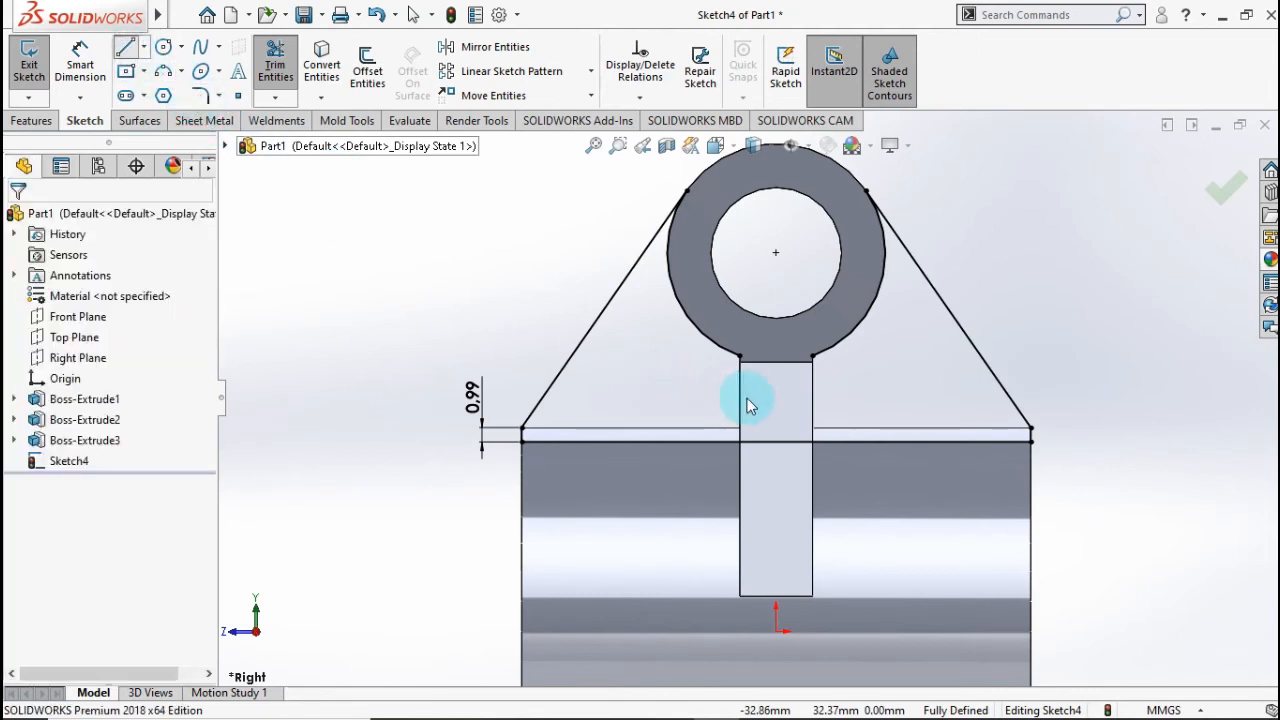
drag(741, 358, 811, 357)
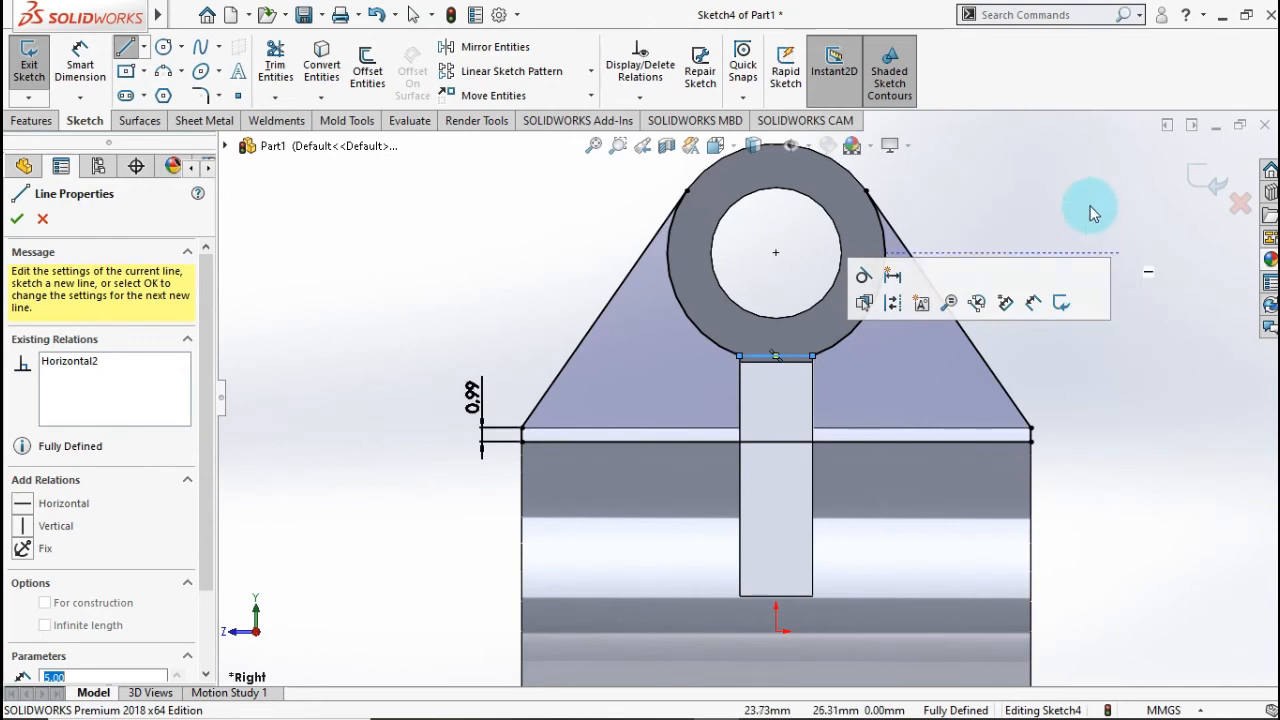
drag(1090, 208, 958, 210)
key(Escape)
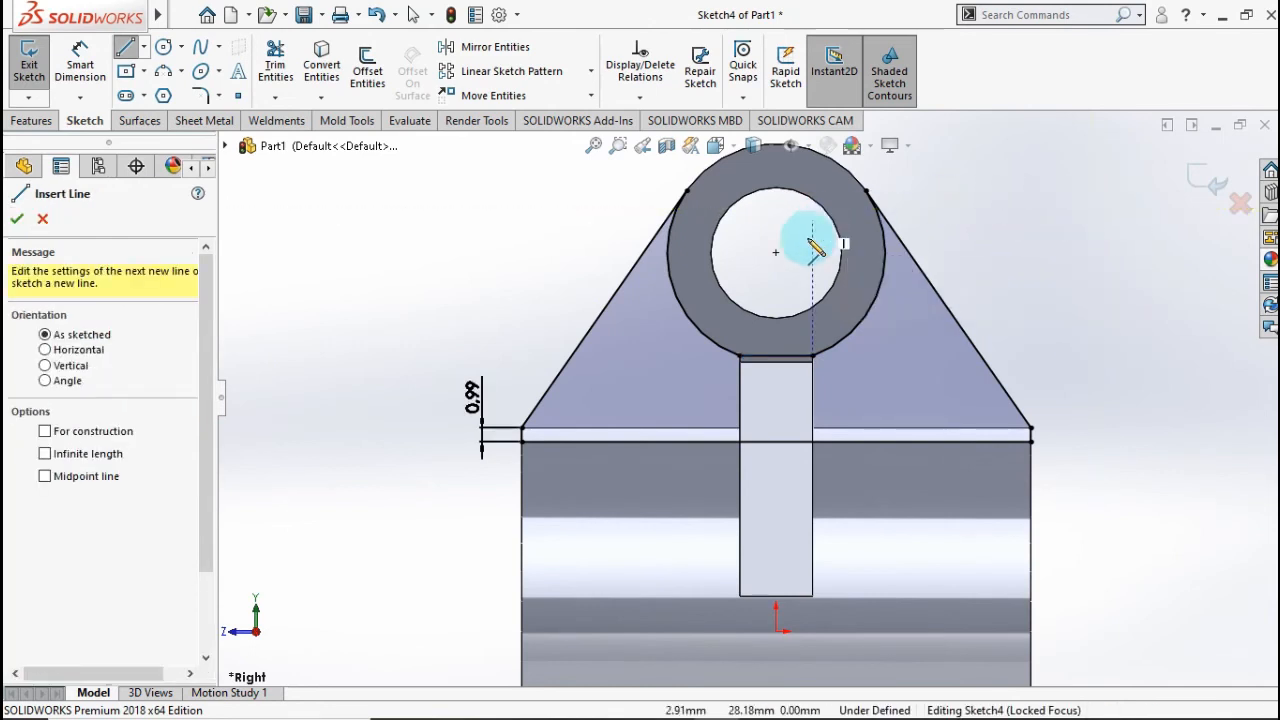
Step: Extrude the second web profile 5 mm with the Mid Plane end condition, merging it with the part
click(33, 121)
key(Escape)
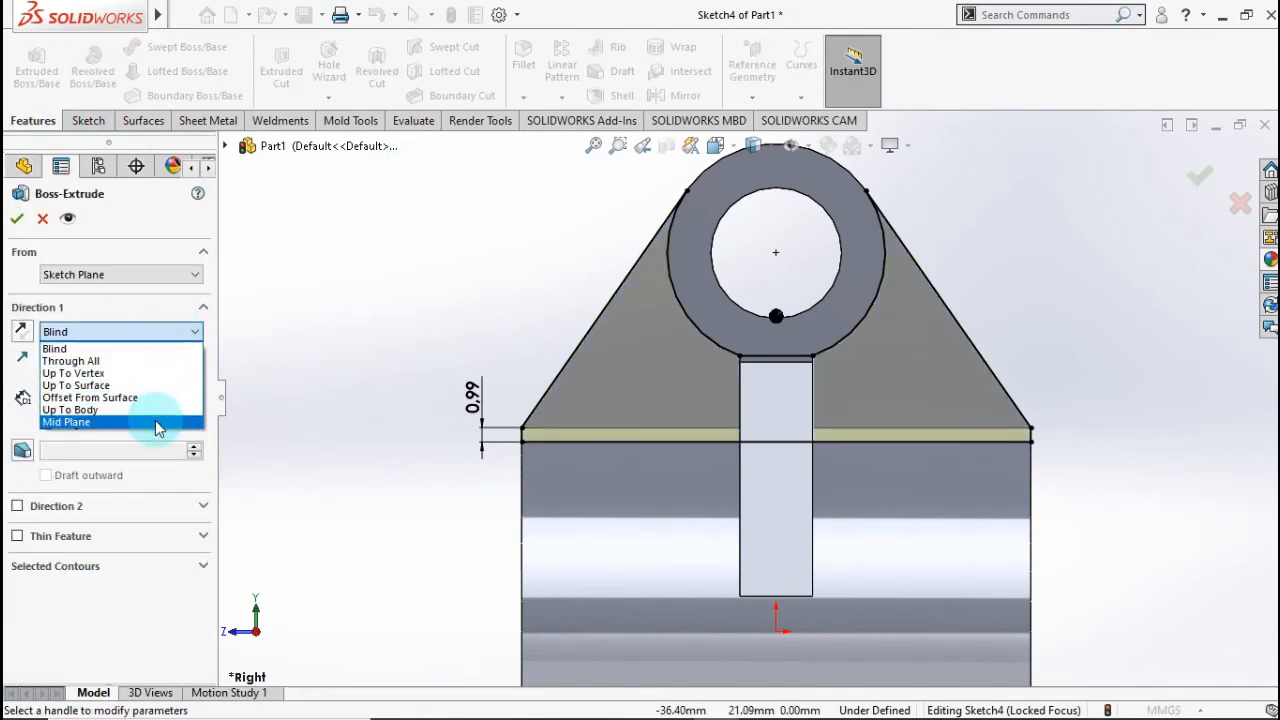
click(157, 423)
key(ctrl+7)
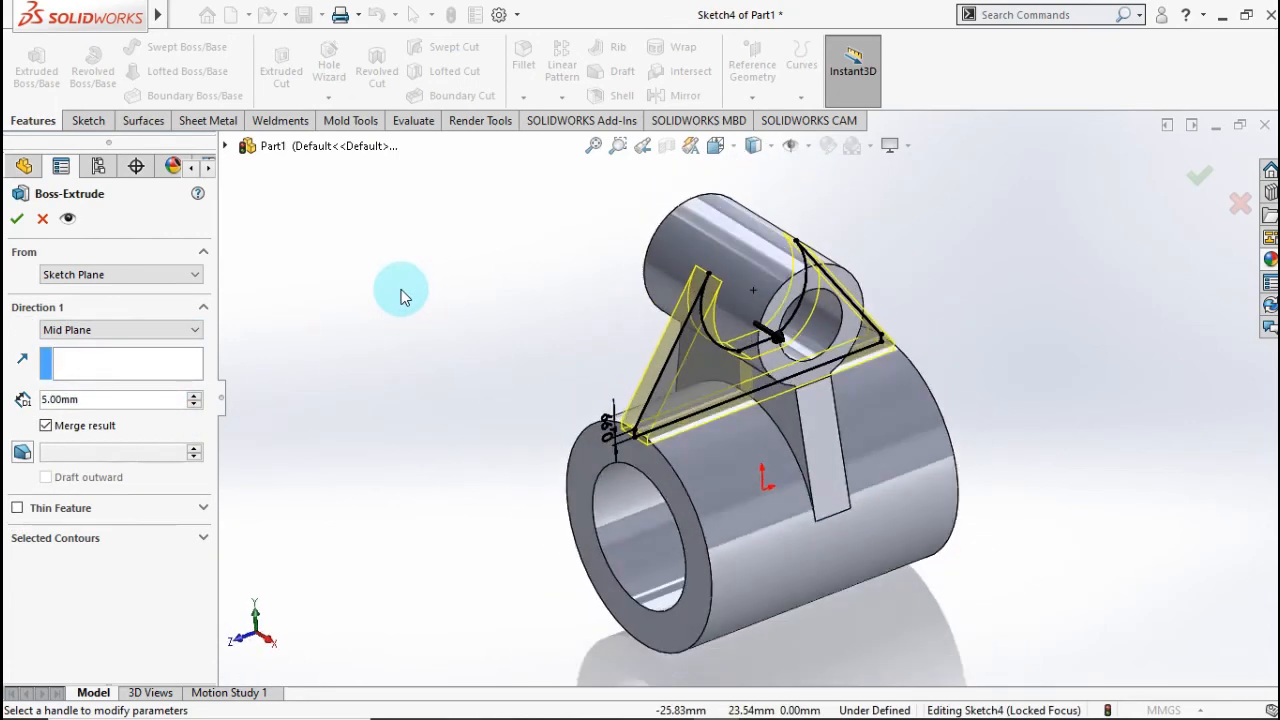
click(1195, 178)
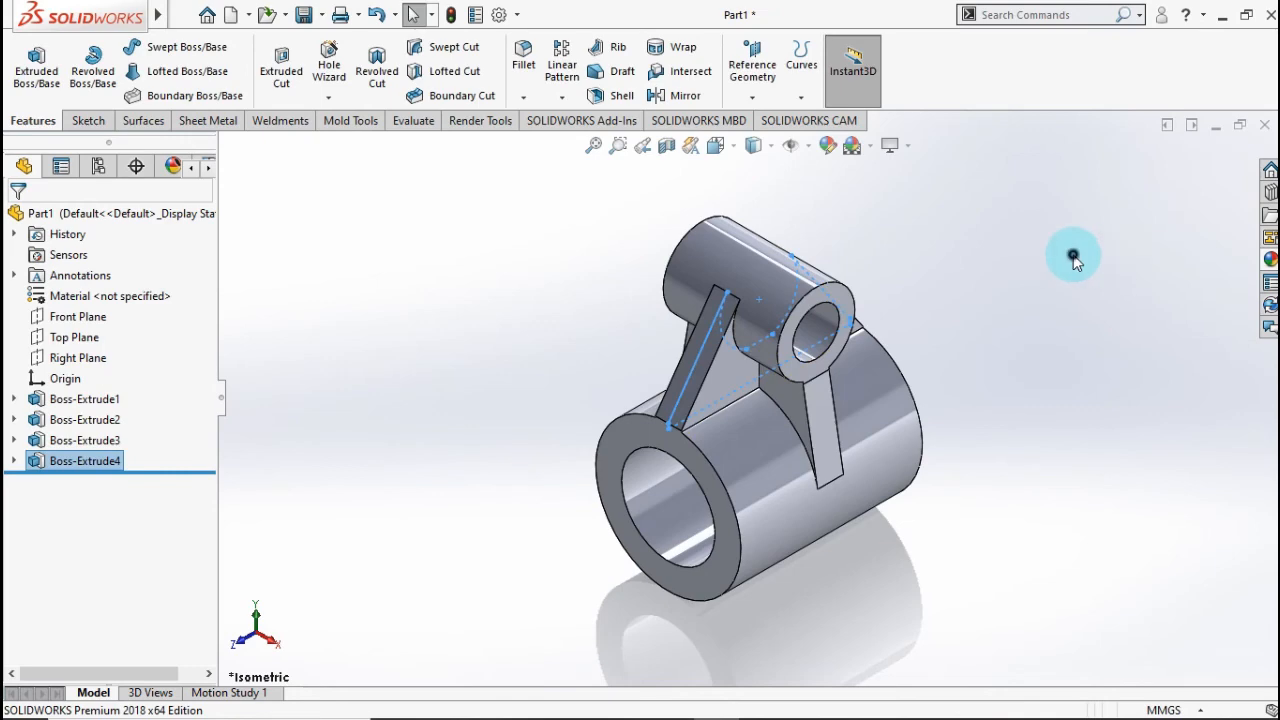
middle_drag(1028, 310, 823, 206)
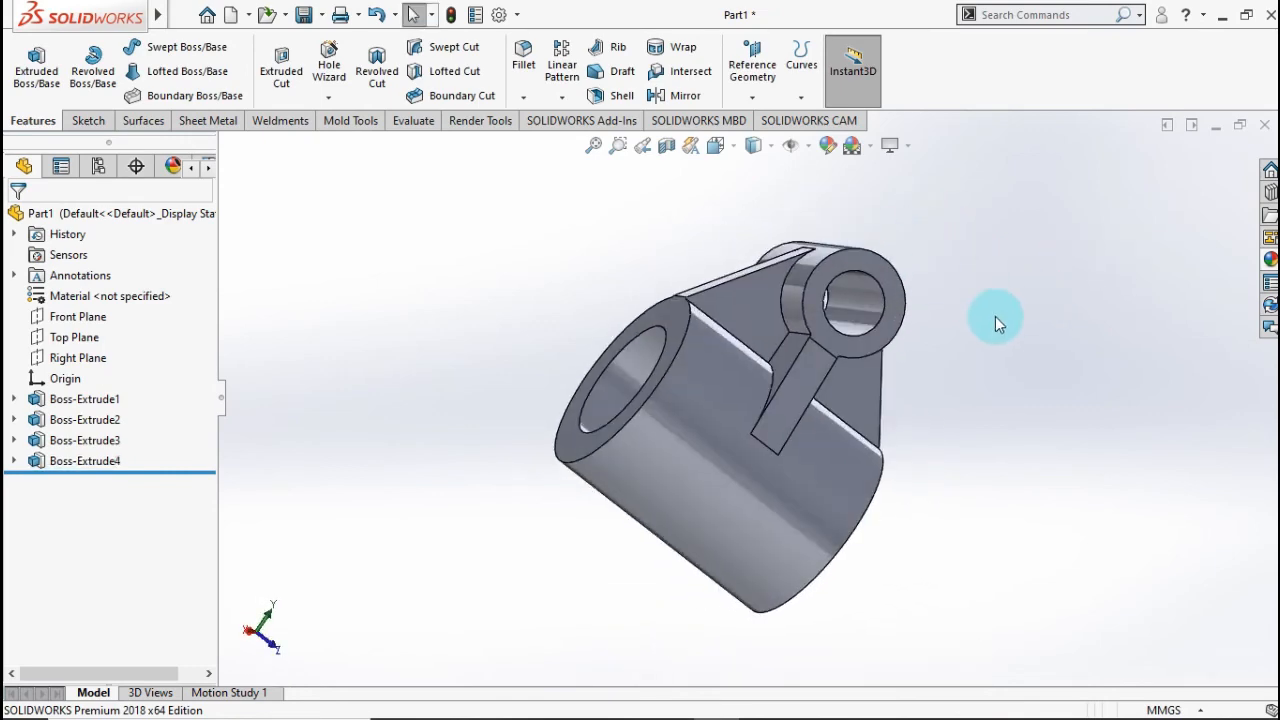
middle_drag(995, 316, 968, 304)
key(ctrl+7)
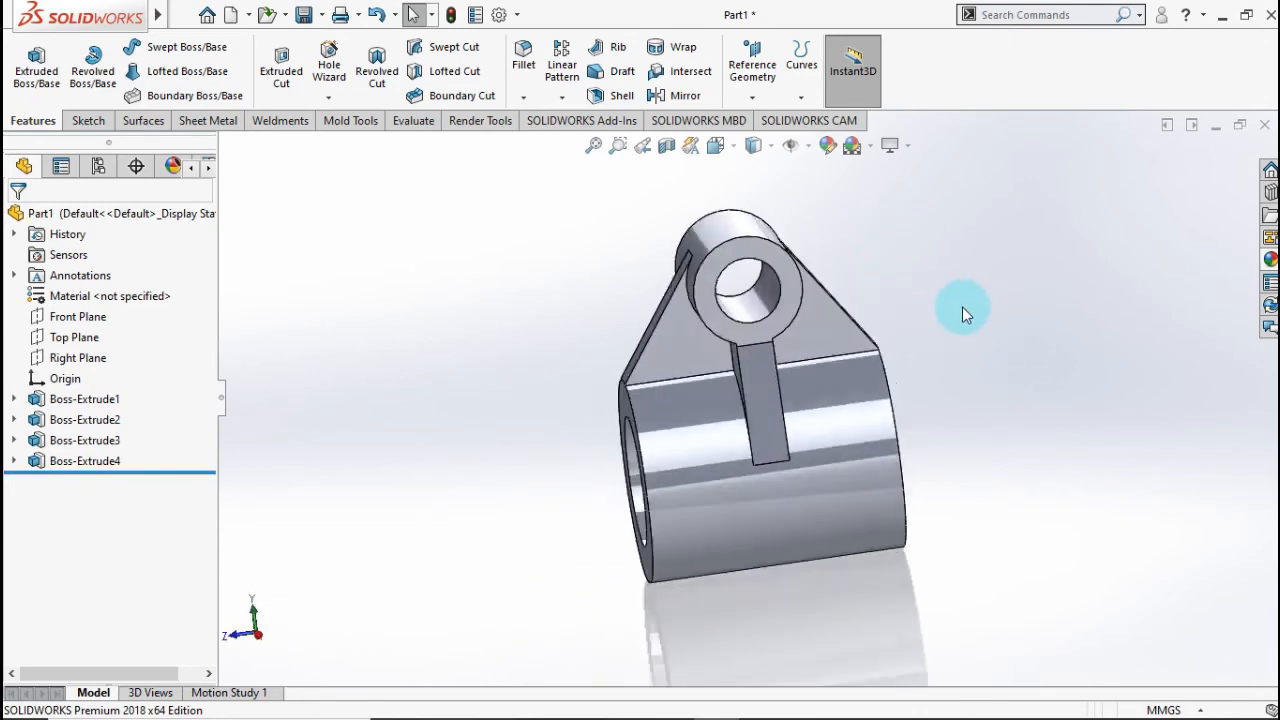
Step: Change the whole part's appearance colour to black
click(185, 213)
click(812, 149)
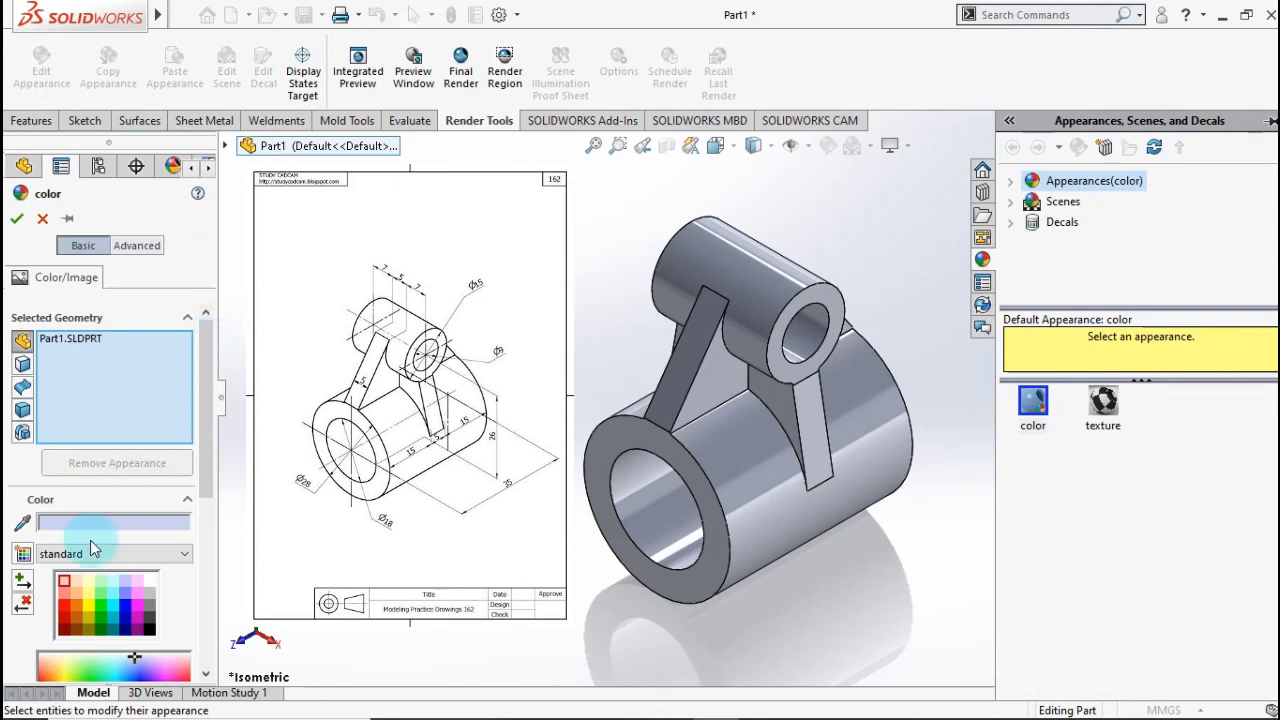
click(149, 629)
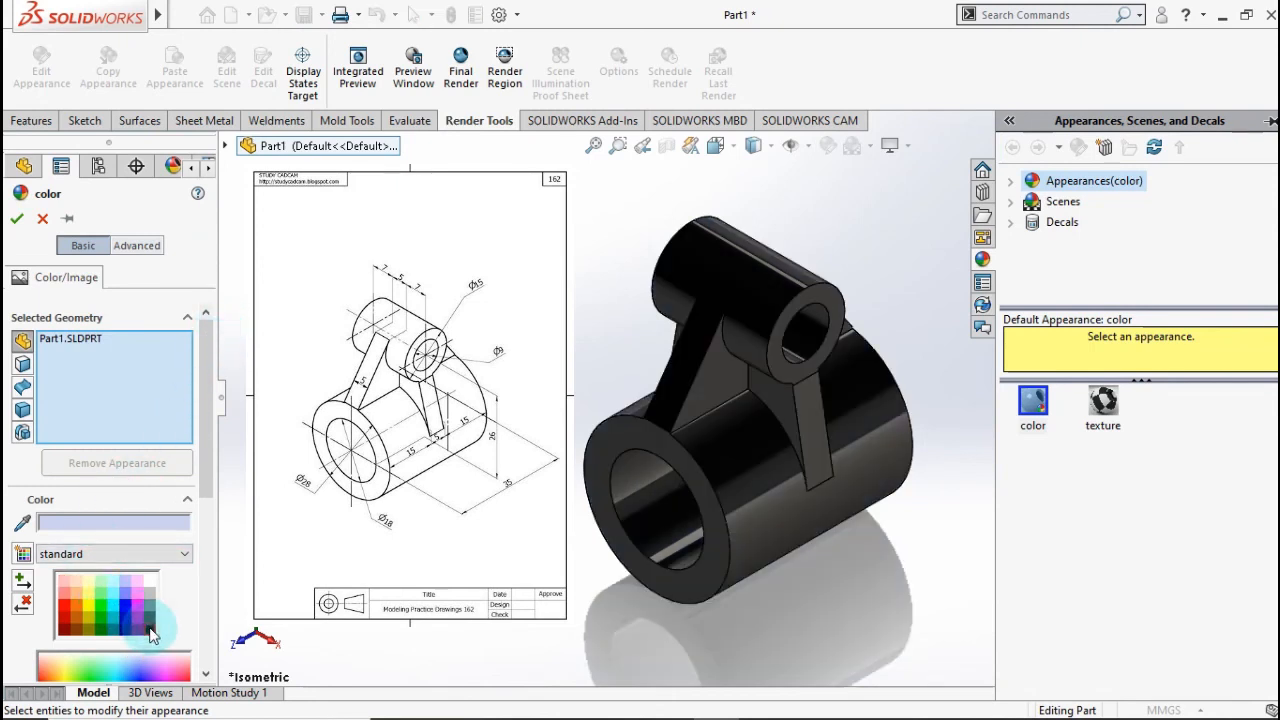
click(14, 222)
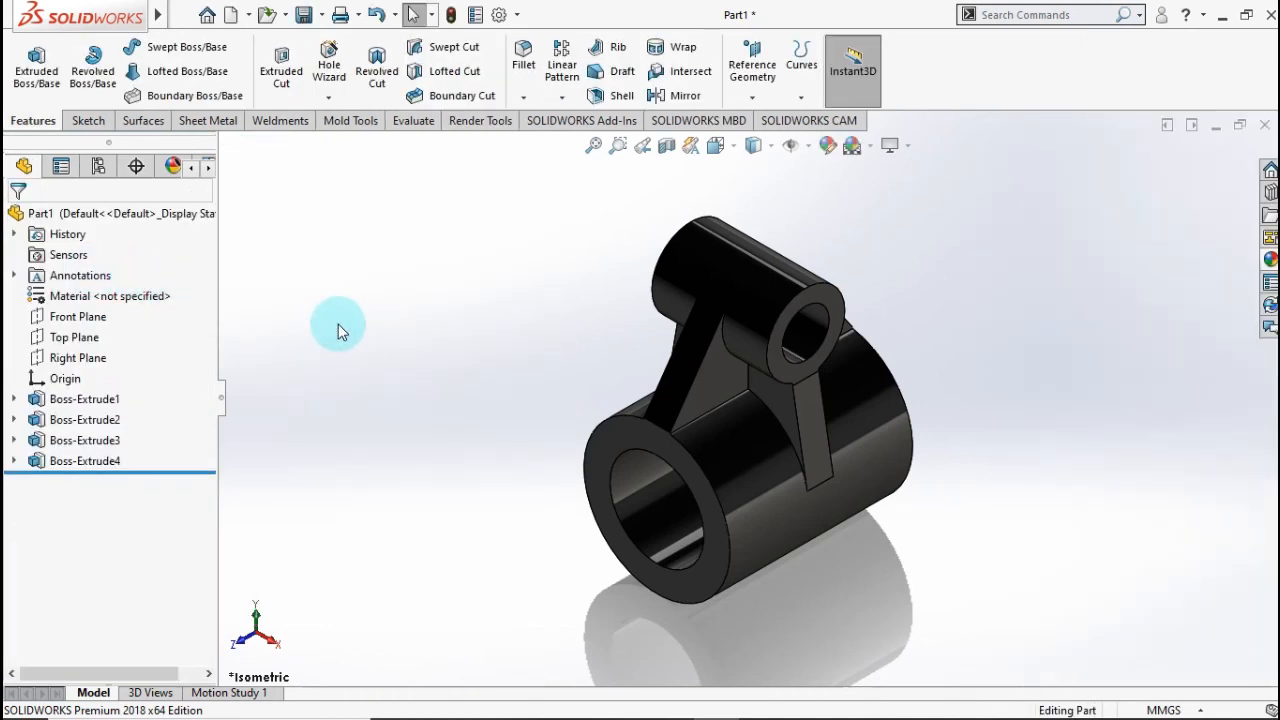